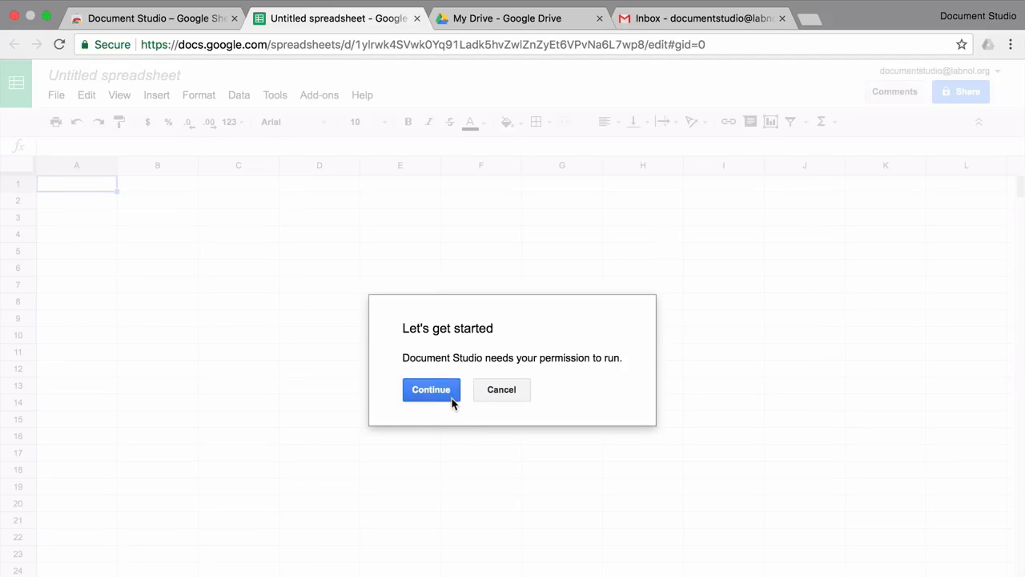
Step: Authorise Document Studio with the workspace account, then switch to the My Drive tab
click(431, 389)
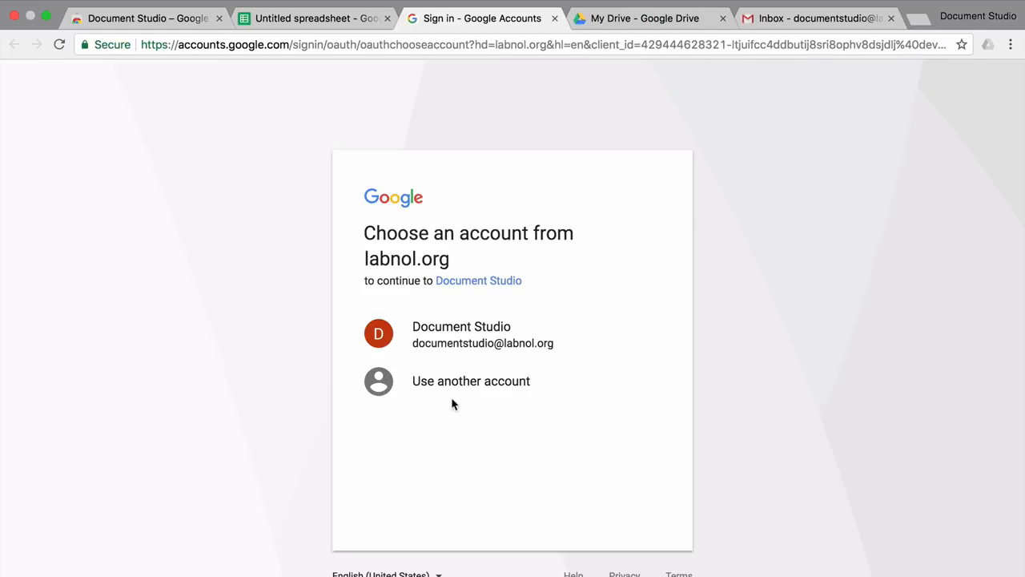
click(536, 342)
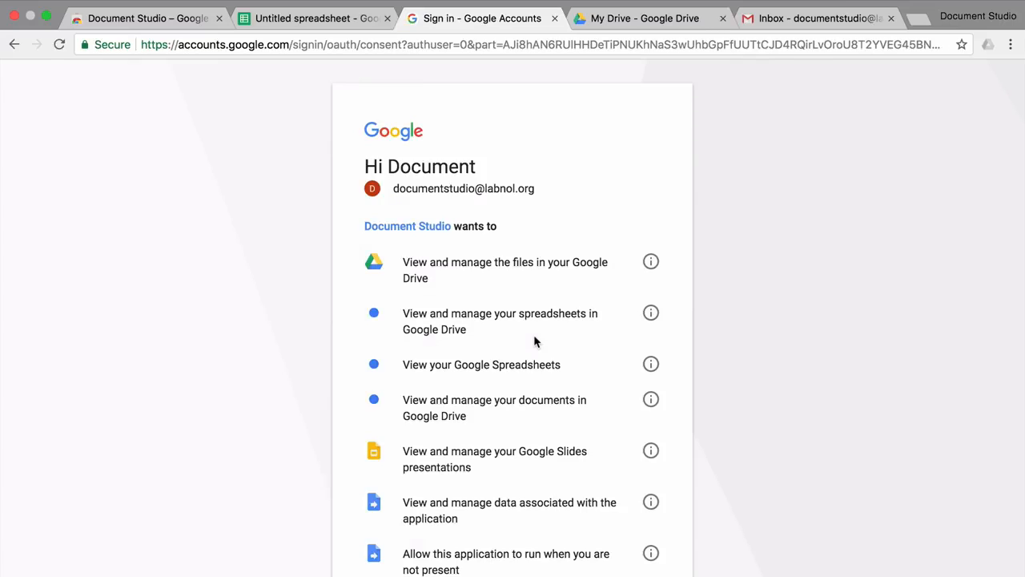
scroll(536, 342, down, 4)
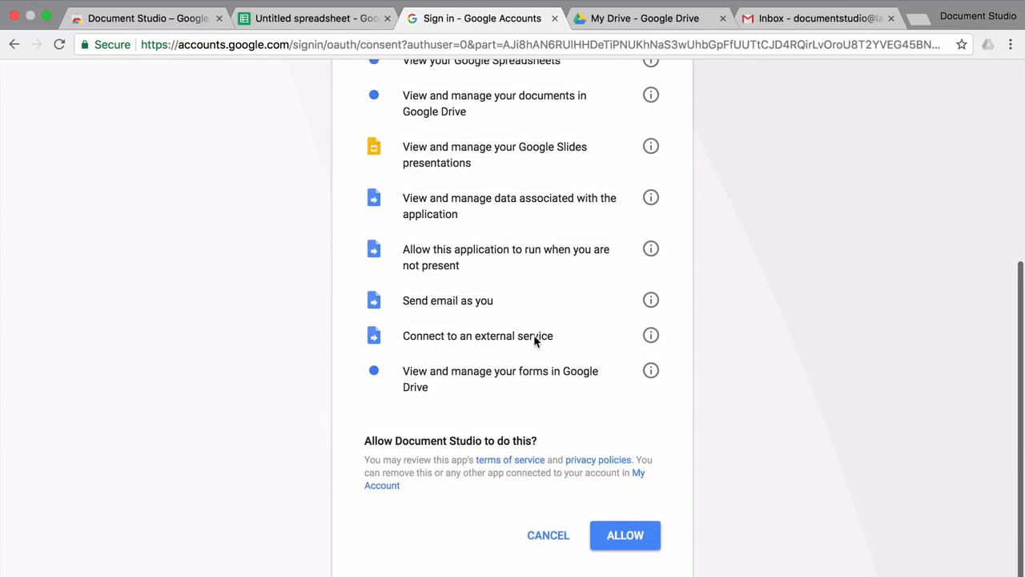
click(639, 547)
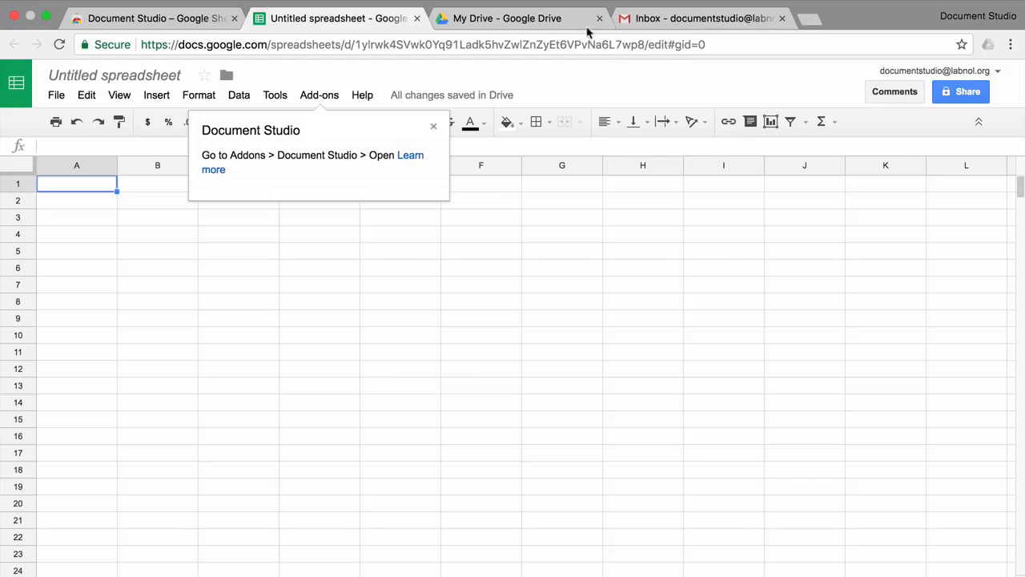
click(564, 19)
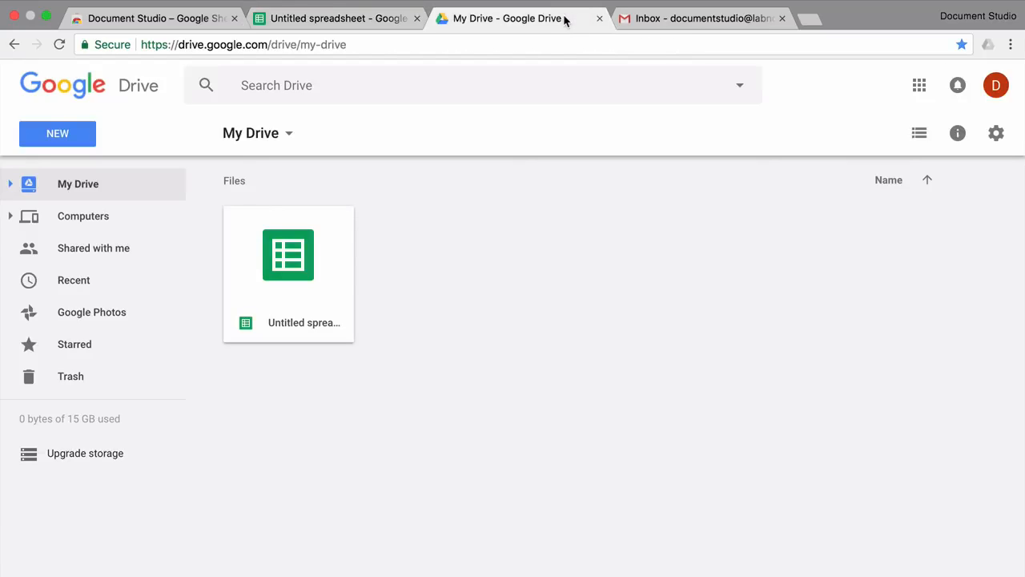
Step: Create a 'Document Studio' folder in My Drive and open it
click(74, 138)
click(96, 174)
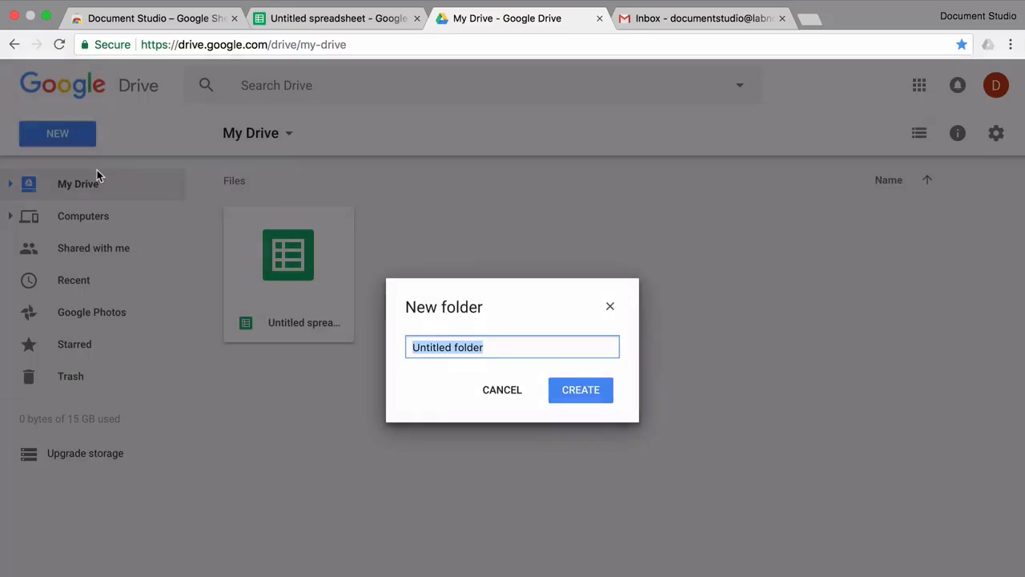
text(Document Studio)
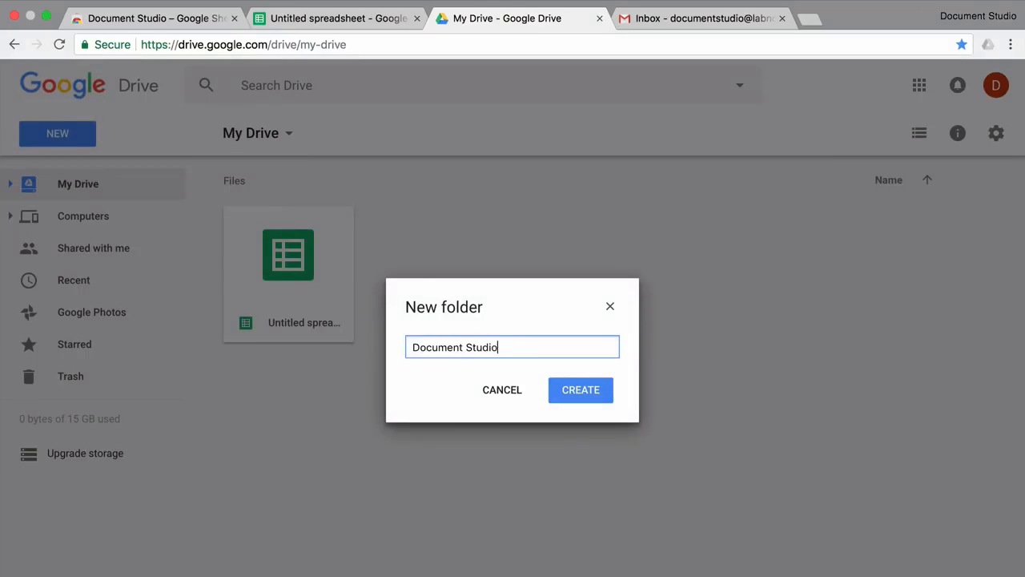
click(576, 390)
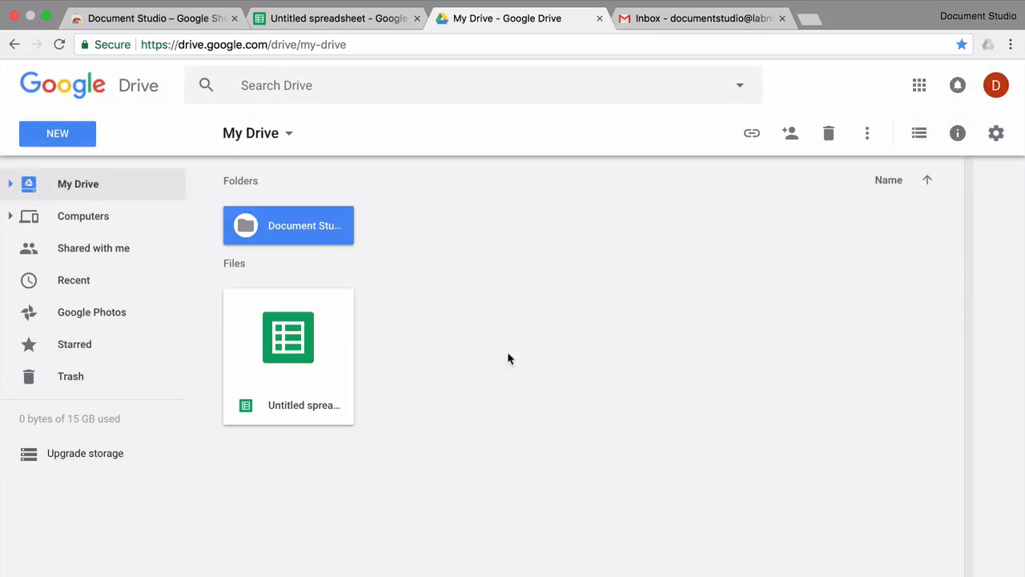
double_click(320, 229)
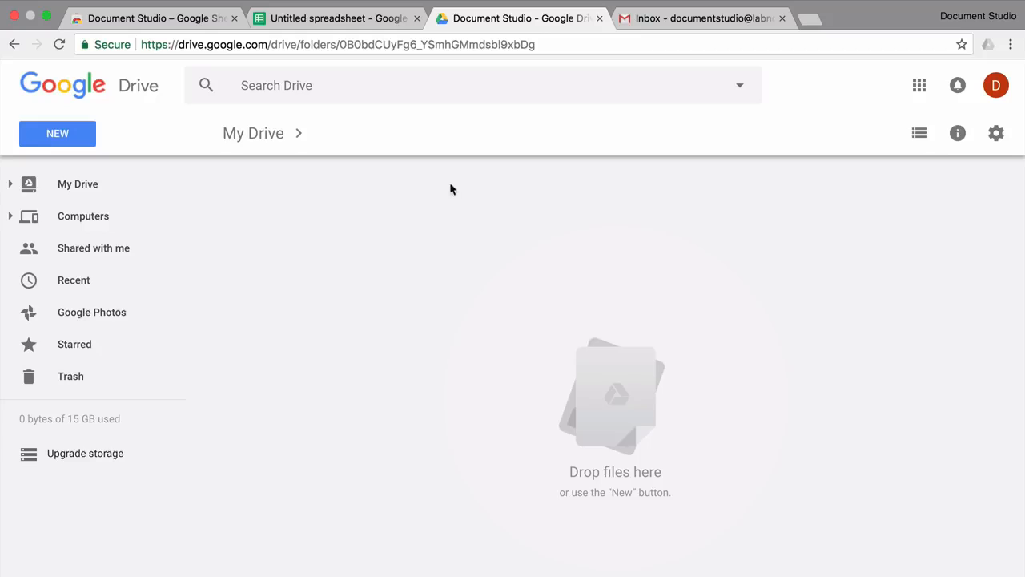
Step: Add 'Templates' and 'Documents' subfolders inside it and open Templates
click(71, 136)
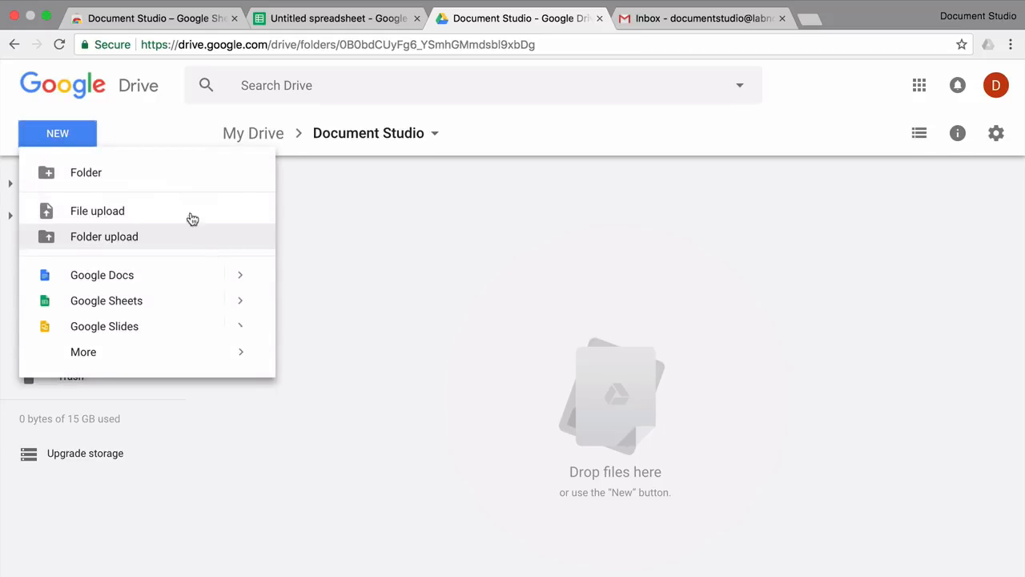
click(178, 181)
text(Templates)
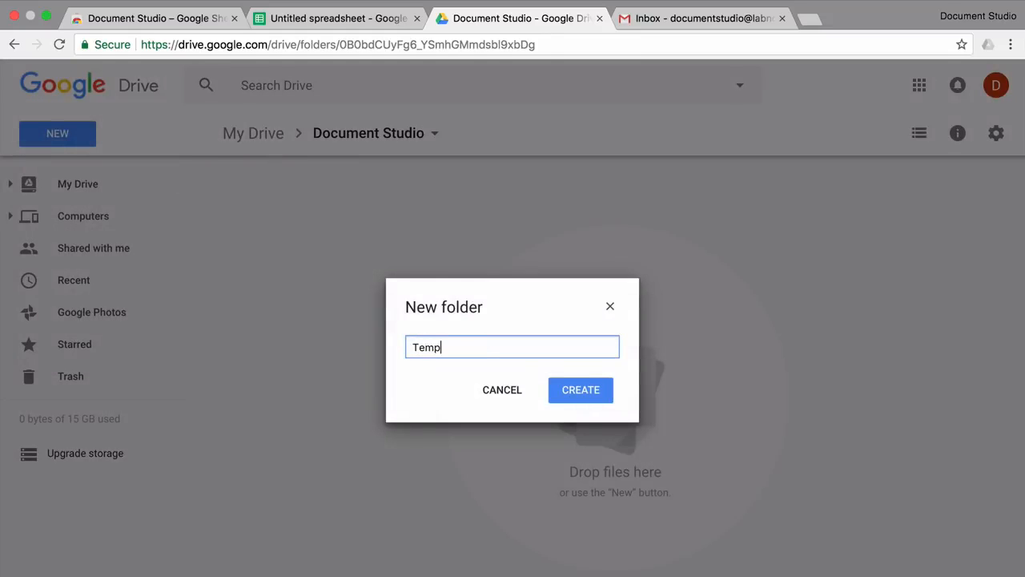
click(580, 393)
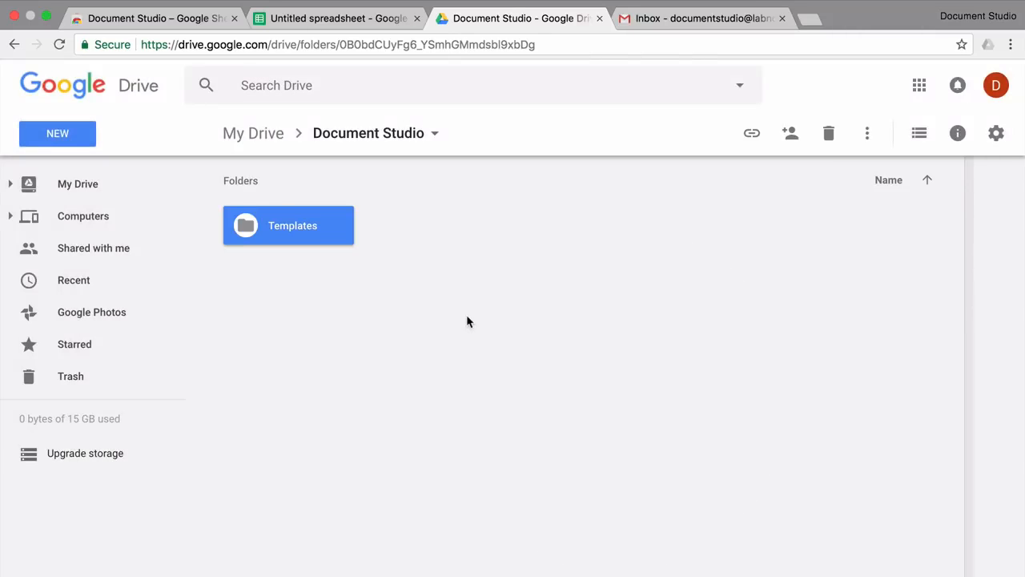
click(52, 140)
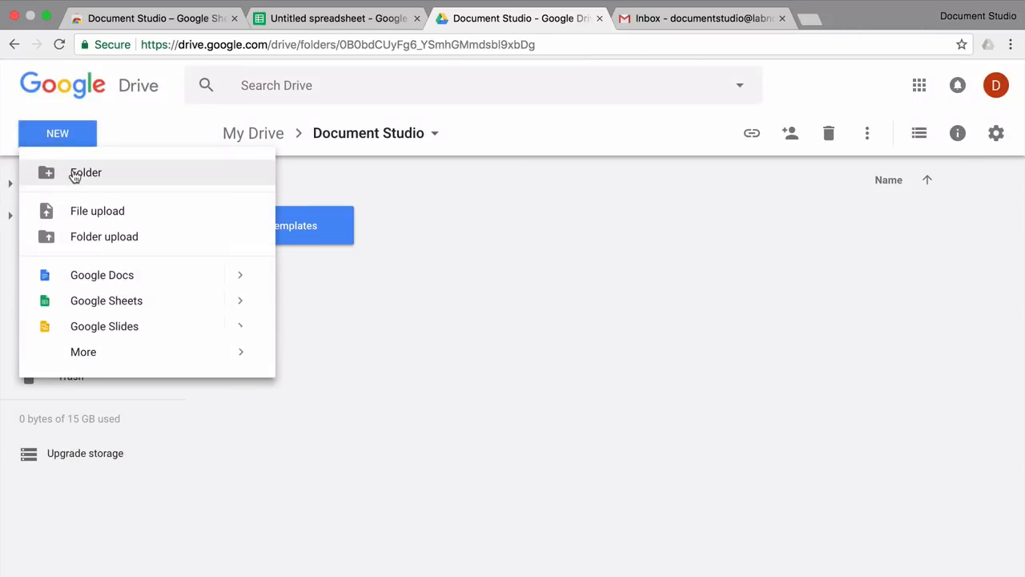
click(73, 172)
text(Documn)
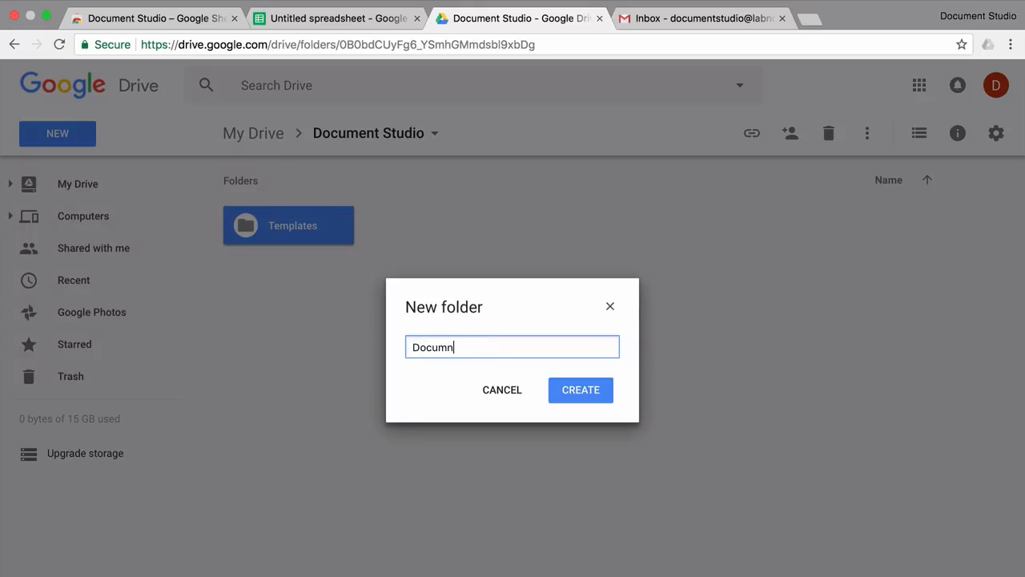
click(588, 402)
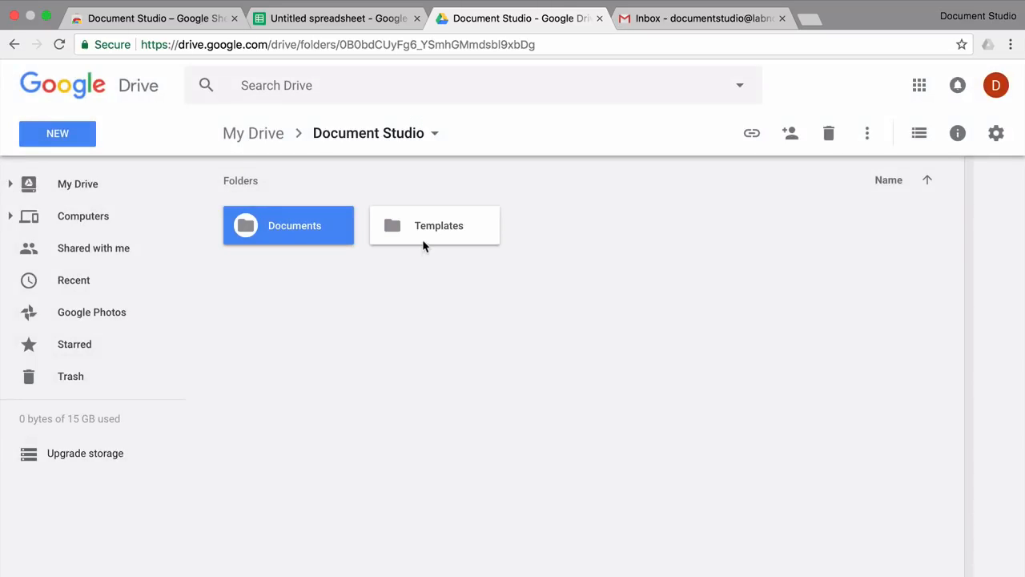
double_click(458, 227)
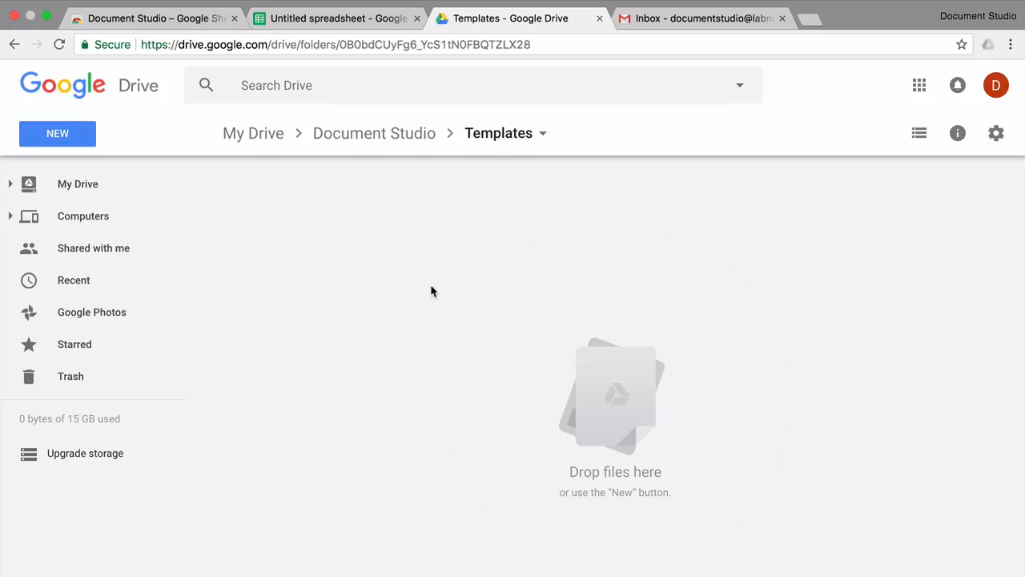
Step: Start a new Google Doc from the Business letter (Geometric) template
click(83, 147)
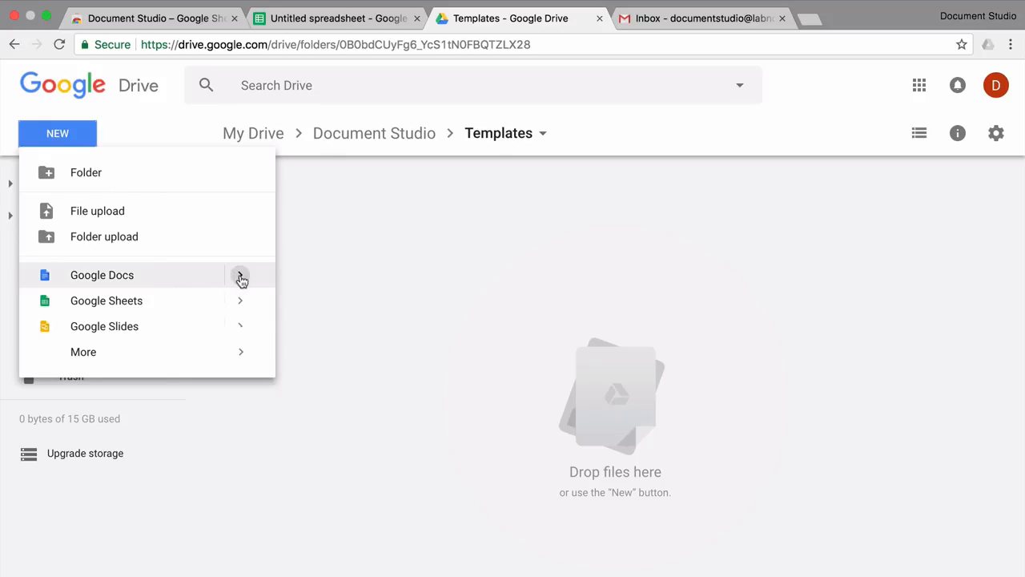
mouse_move(240, 277)
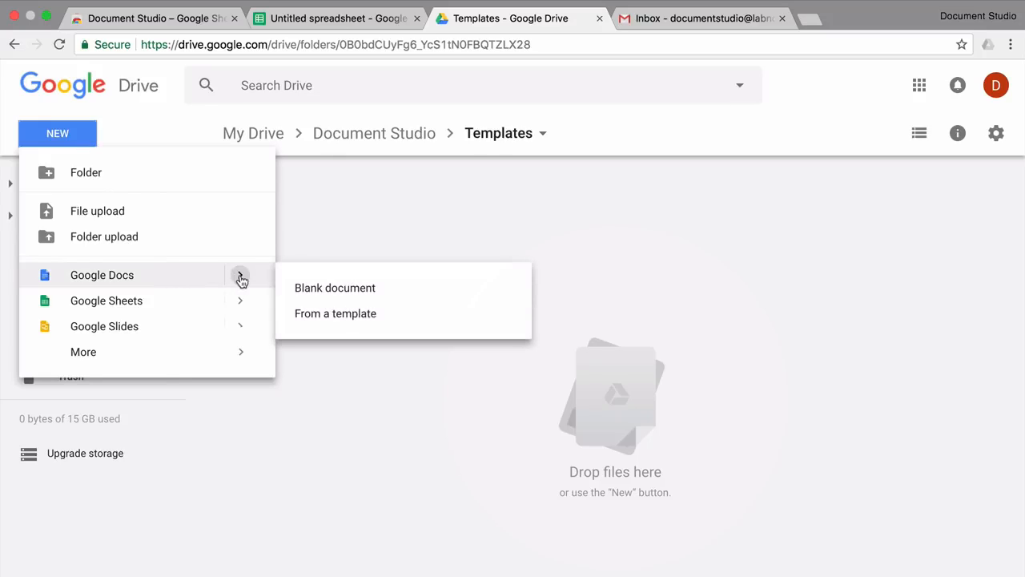
click(354, 317)
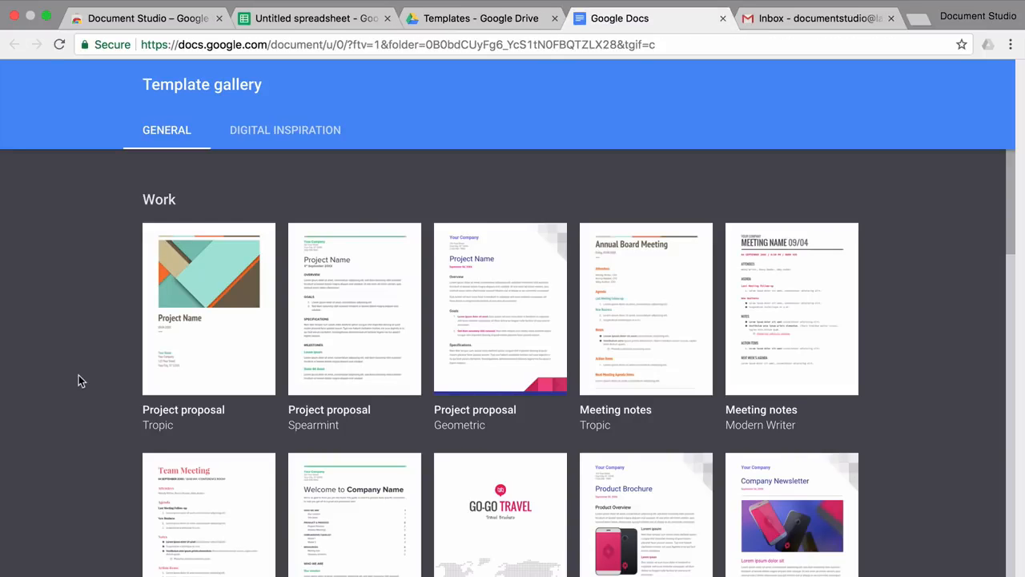
scroll(78, 375, down, 6)
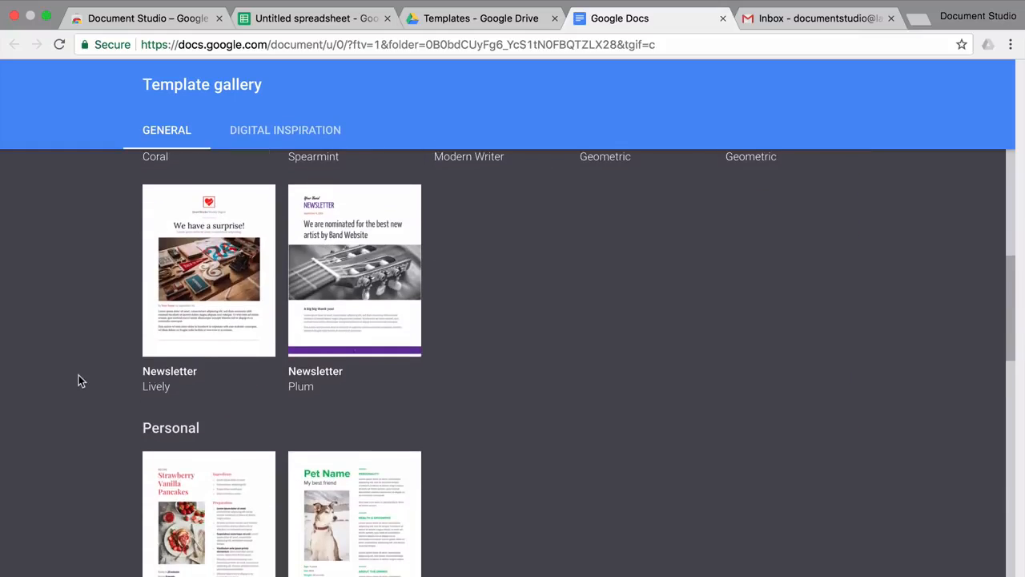
scroll(78, 375, down, 5)
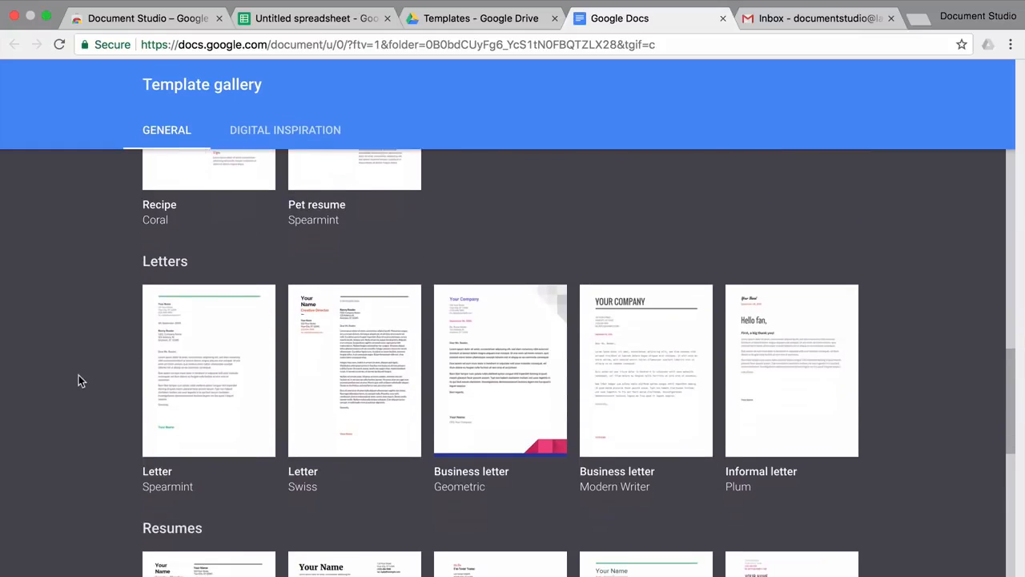
scroll(79, 375, down, 2)
scroll(78, 375, up, 1)
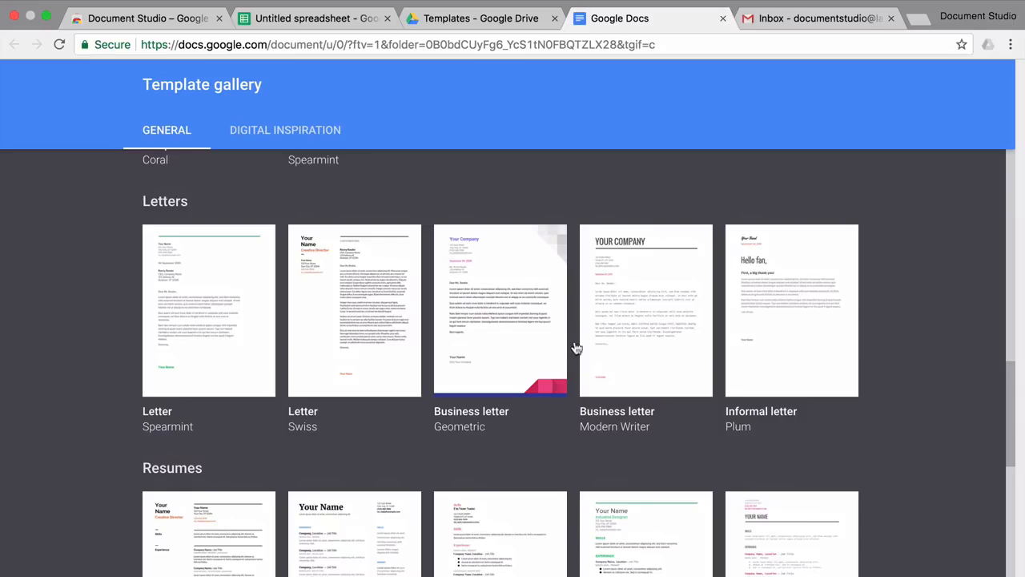
click(502, 323)
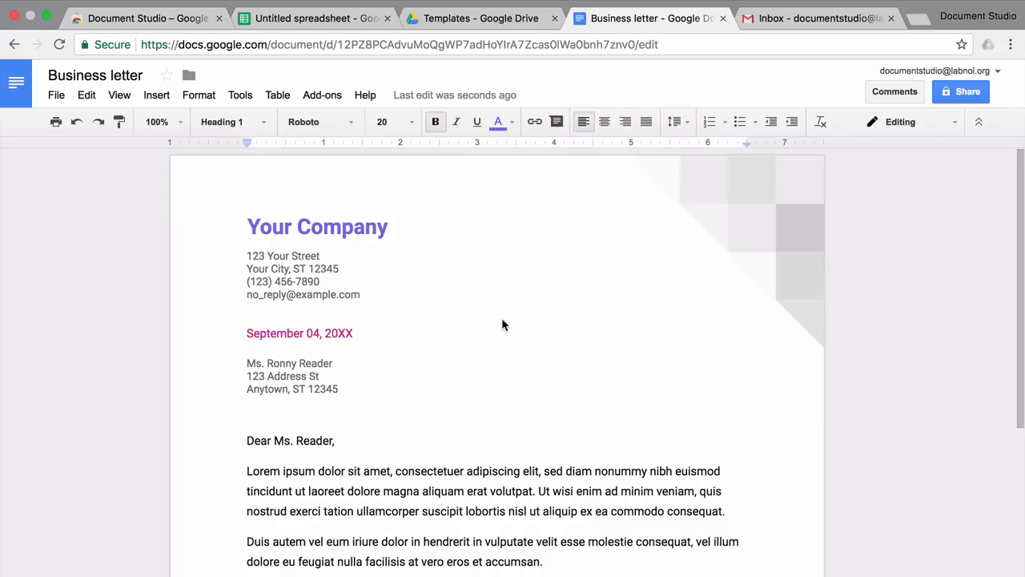
Step: Title the document 'Template for Business letter' and change the heading to 'Document Studio'
click(49, 75)
text(Template fo)
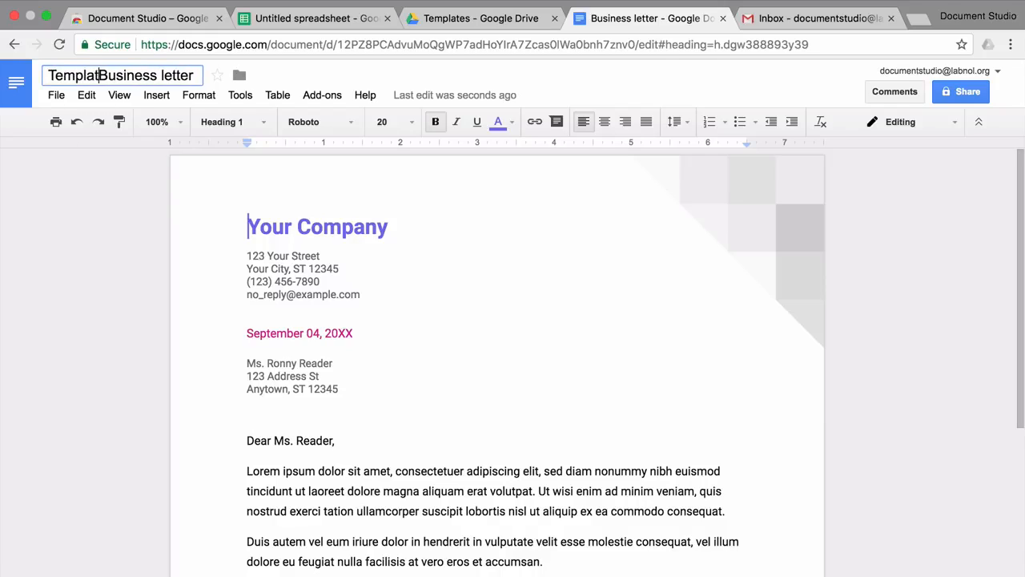
text(r)
key(Return)
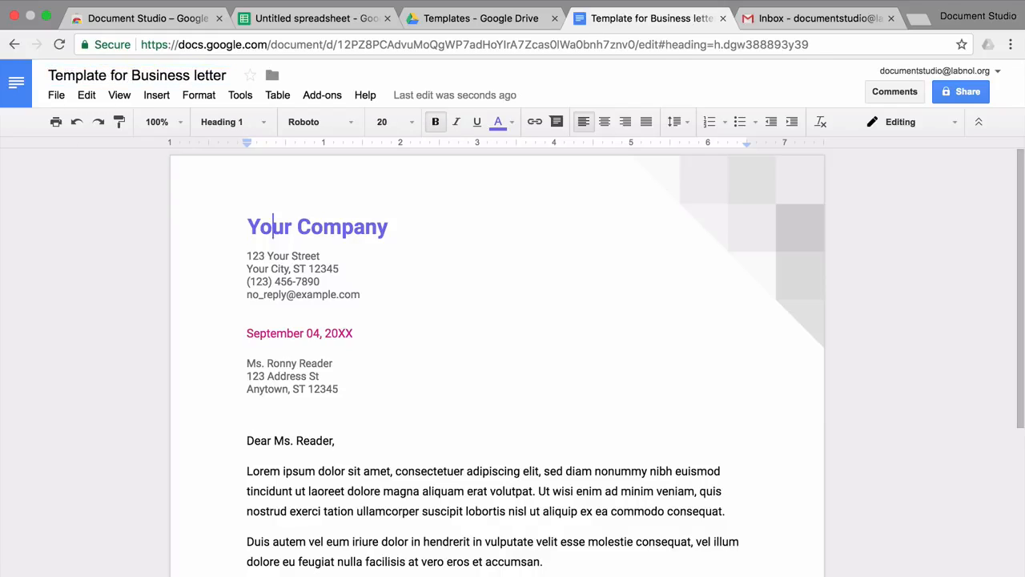
key(alt+shift+Right)
key(alt+shift+Right)
text(D)
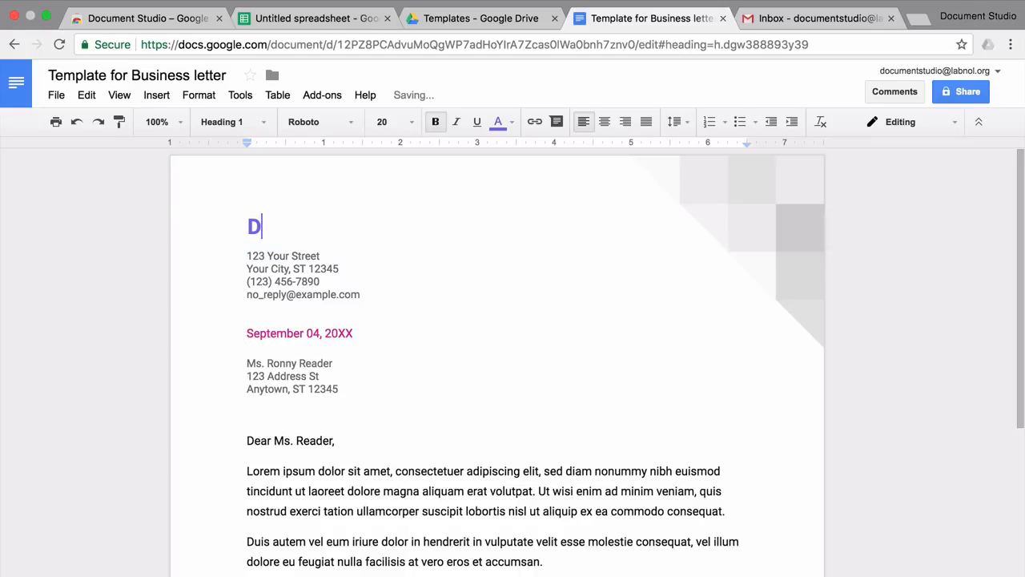
text(ocument Stu)
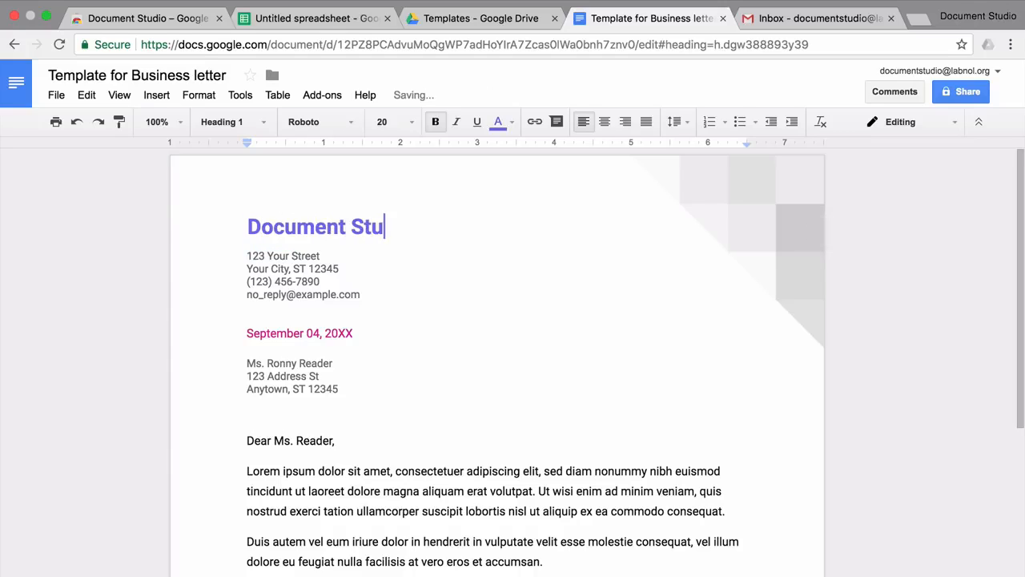
text(dio)
key(Down)
key(Down)
key(Down)
key(Down)
key(Down)
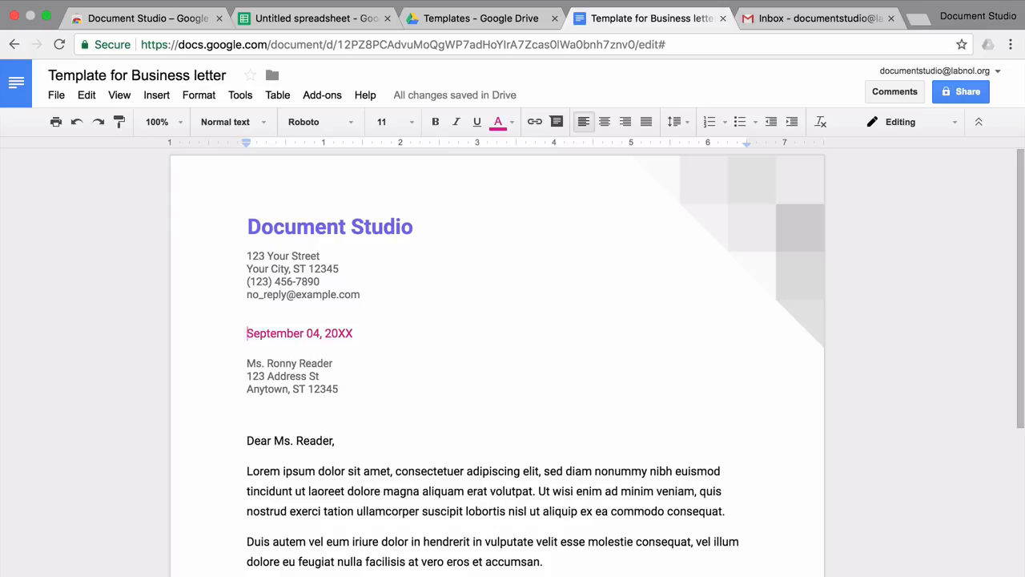
Step: Change the date to August 15, 2017 and delete the recipient address block
key(shift+End)
text(August)
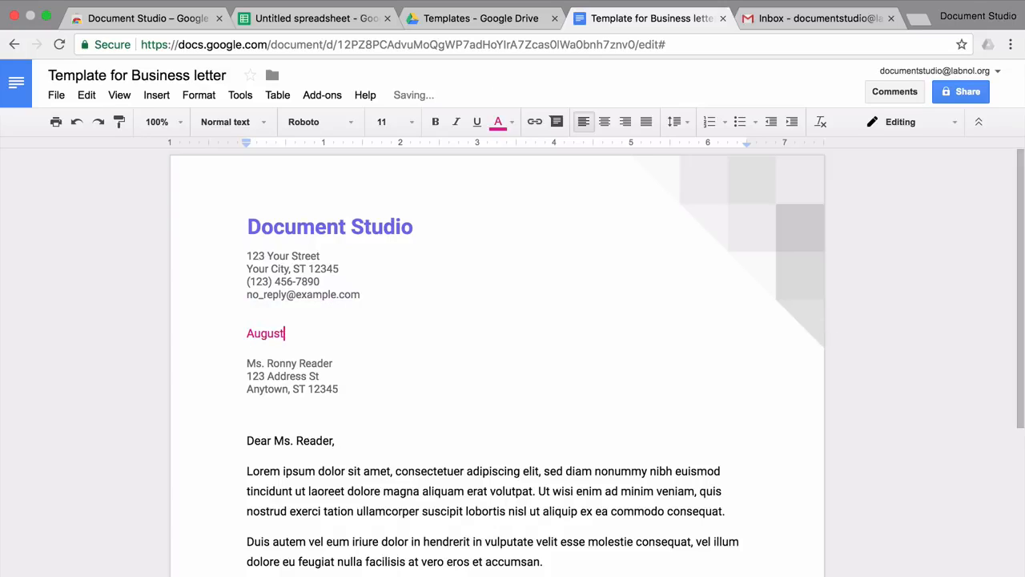
text( 15, 20)
key(Down)
key(Down)
key(Home)
key(shift+Down)
key(shift+Down)
key(shift+Down)
key(BackSpace)
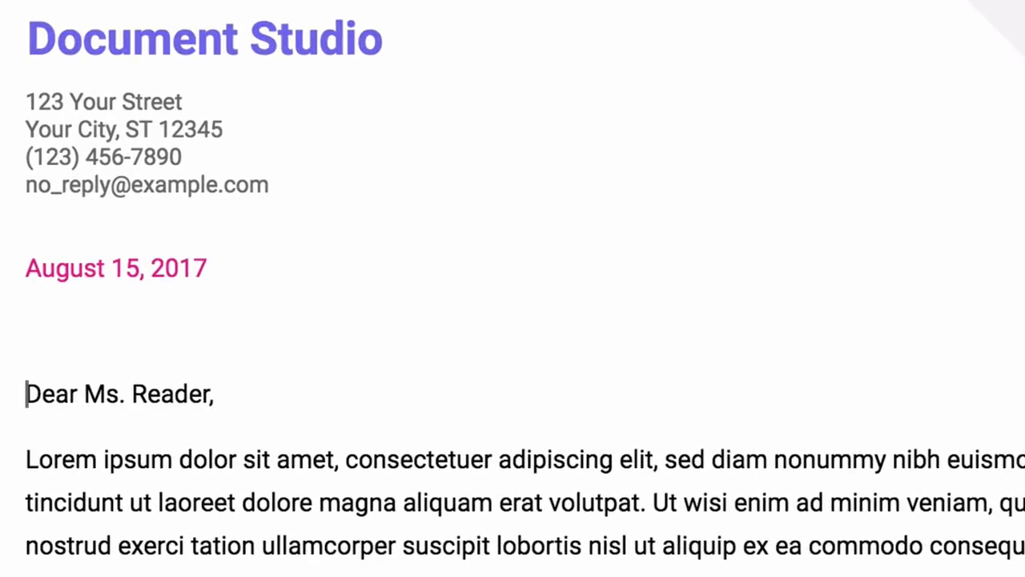
Step: Replace the greeting's recipient name with the {{Customer Name}} placeholder
double_click(170, 394)
key(BackSpace)
key(BackSpace)
key(BackSpace)
key(BackSpace)
key(BackSpace)
text(Customer Na)
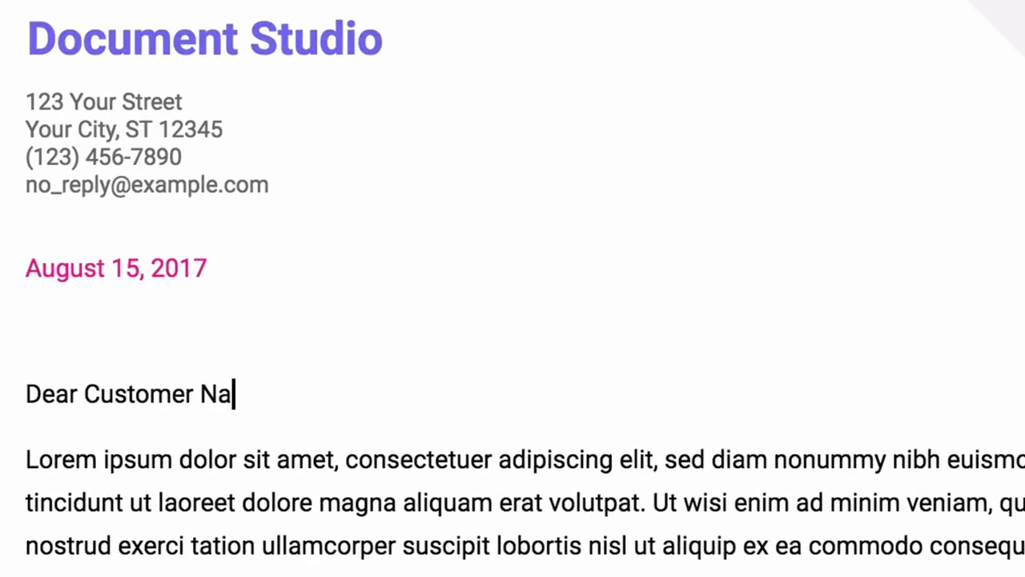
text(me}})
key(Left)
key(Left)
key(Left)
key(Left)
key(Left)
key(Left)
key(Left)
key(Left)
key(Left)
key(Left)
key(Left)
key(Left)
key(Left)
key(Left)
key(Left)
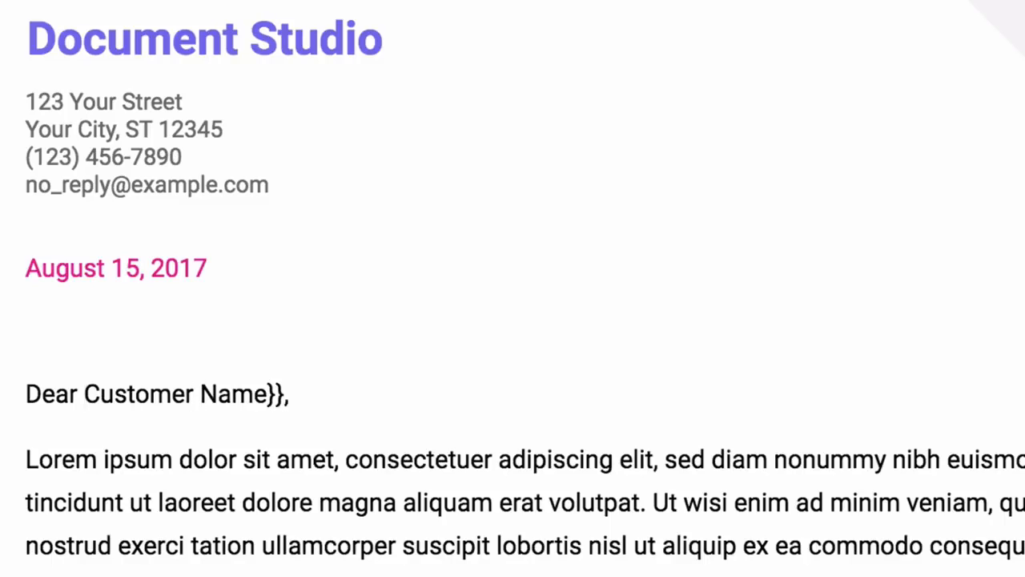
text({{)
key(End)
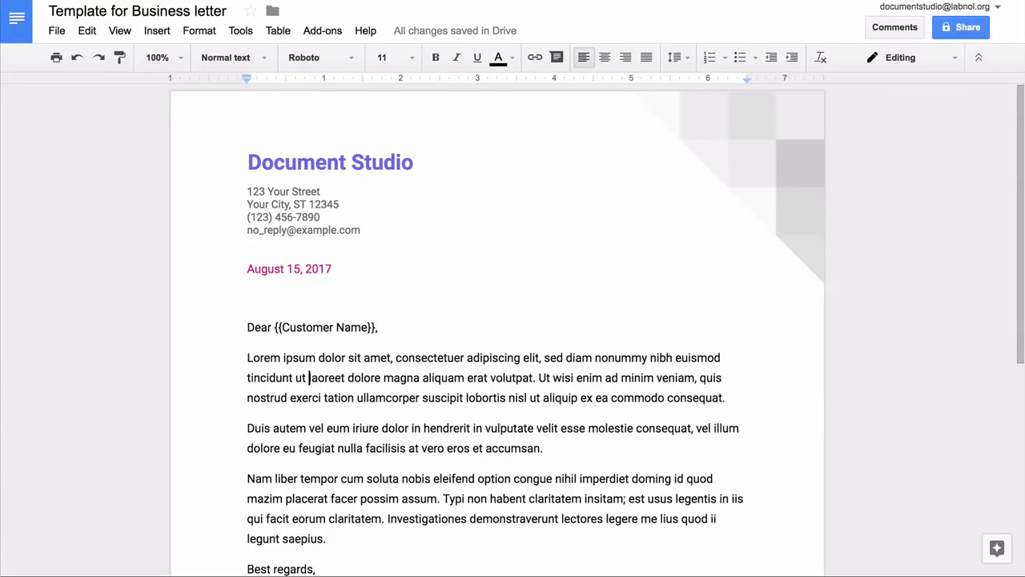
Step: Replace the first paragraph with 'your invoice {{Invoice ID}} is {{Days Past Due}} days past due.'
triple_click(310, 378)
text(This is a friendl)
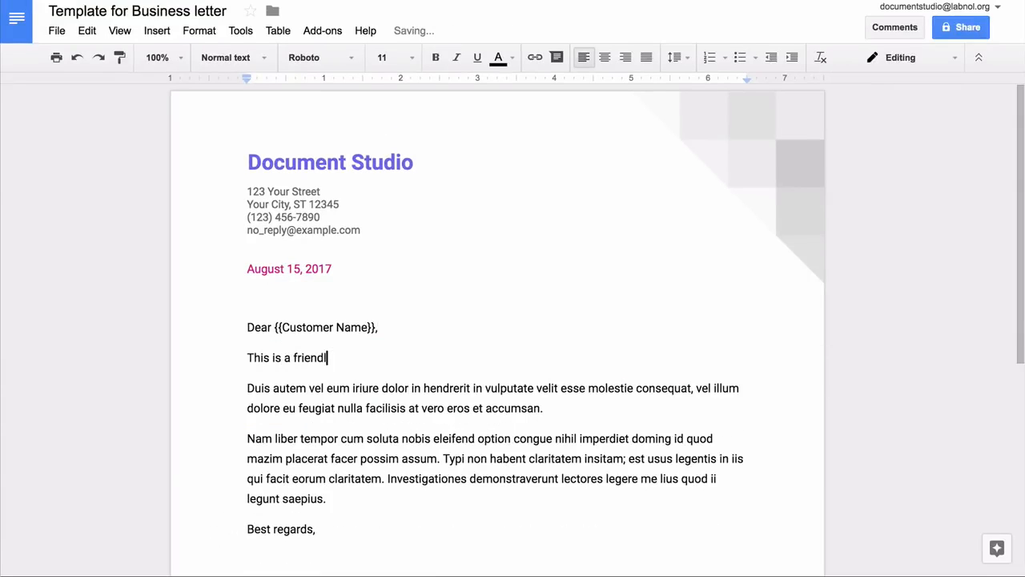
text(y reminder to let you know that your invoice)
text( Invoice ID)
key(alt+Left)
key(alt+Left)
text({{)
key(alt+Right)
key(alt+Right)
text(}} is {{Days Past Due}})
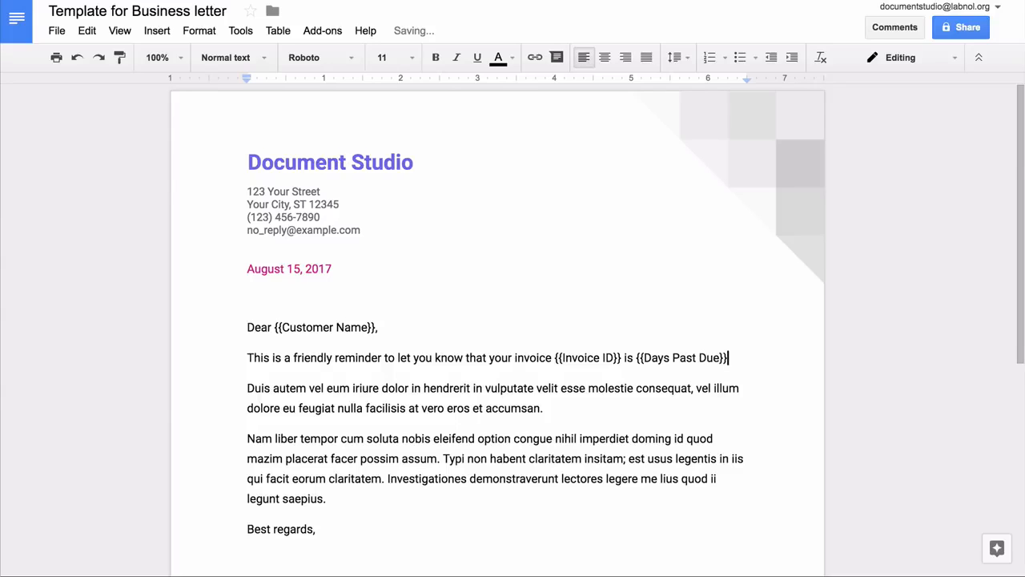
text( days past due.)
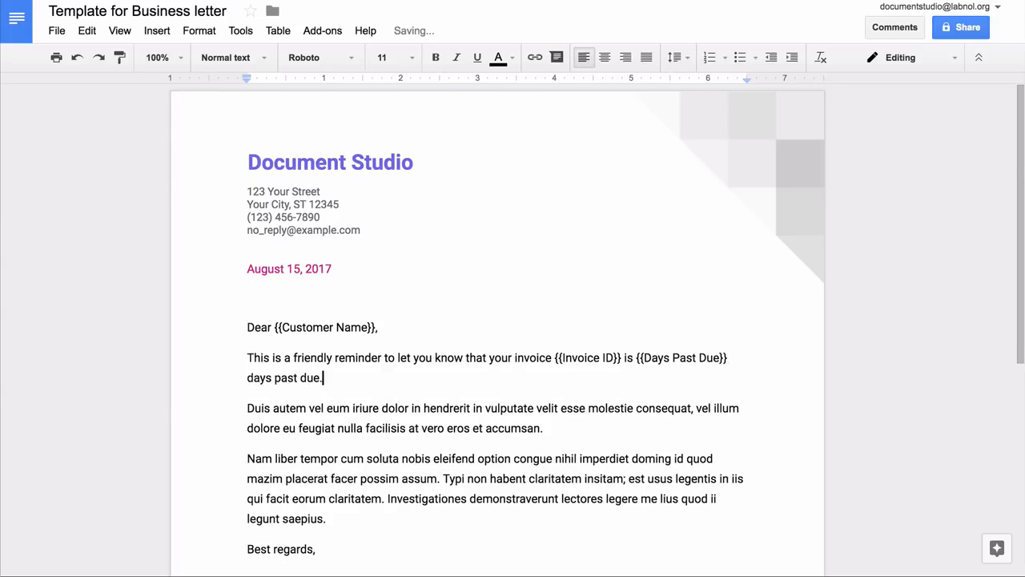
Step: Replace the next paragraphs with the {{Invoice Amount}} sentence and a prompt-attention request
triple_click(820, 407)
text(The o)
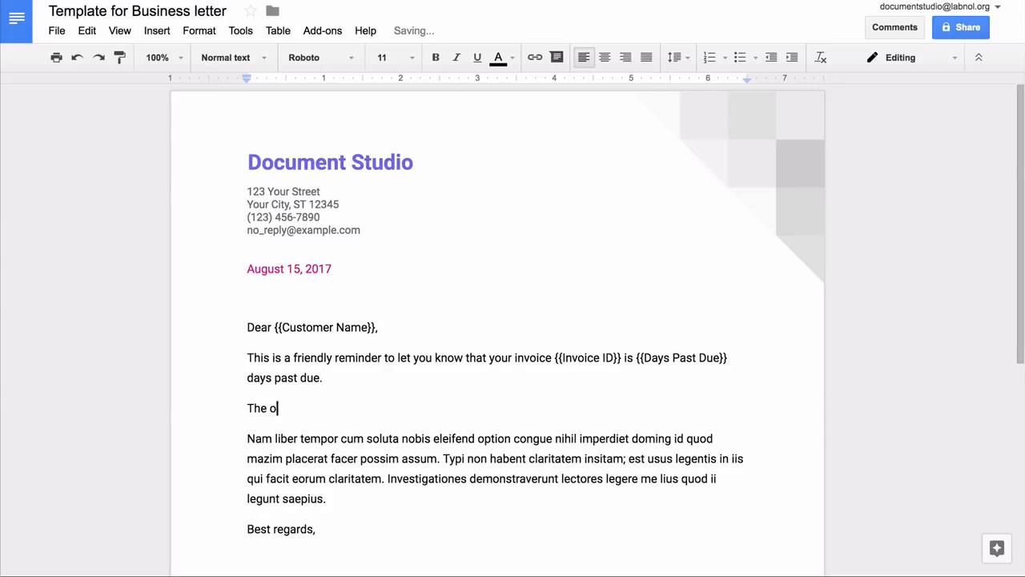
text(utstanding amount is {{Invoice Amount}}.)
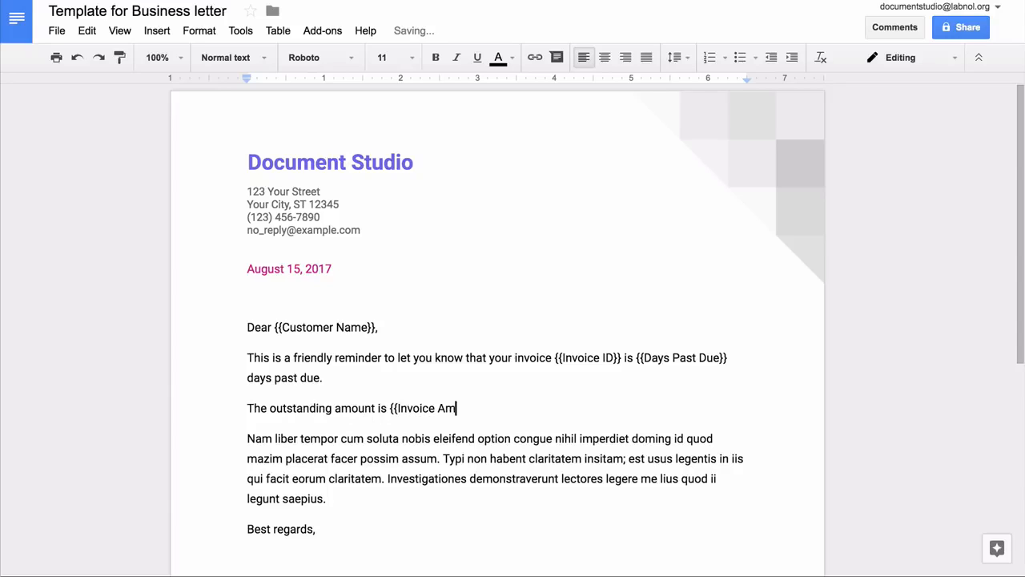
triple_click(491, 438)
text(We would appr)
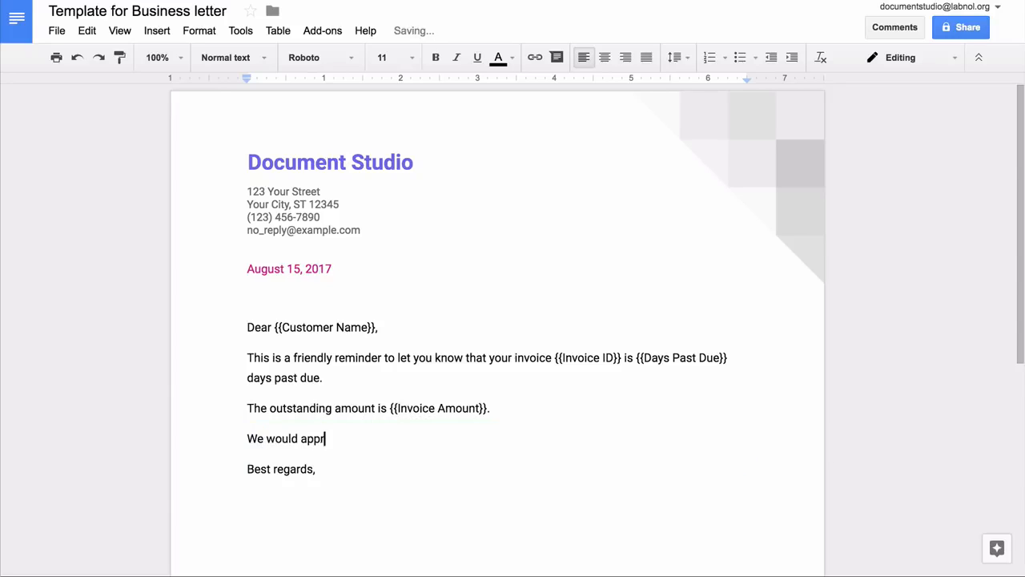
text(eciate your prompt attention to this matter.)
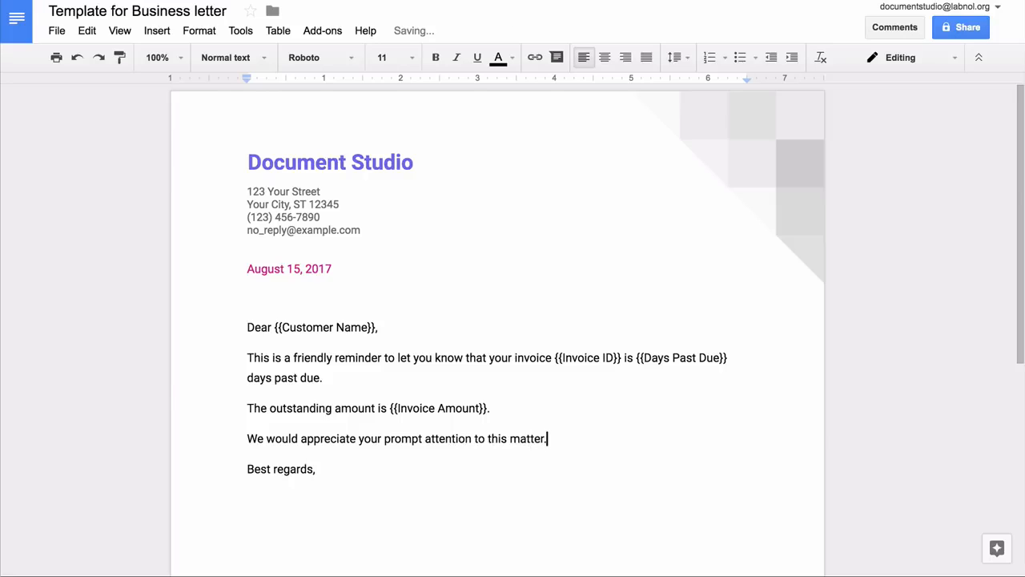
Step: Put the sender's name in the signature and delete the 'CEO, Your Company' line
scroll(497, 329, down, 3)
triple_click(285, 369)
text(Amit Agarwal)
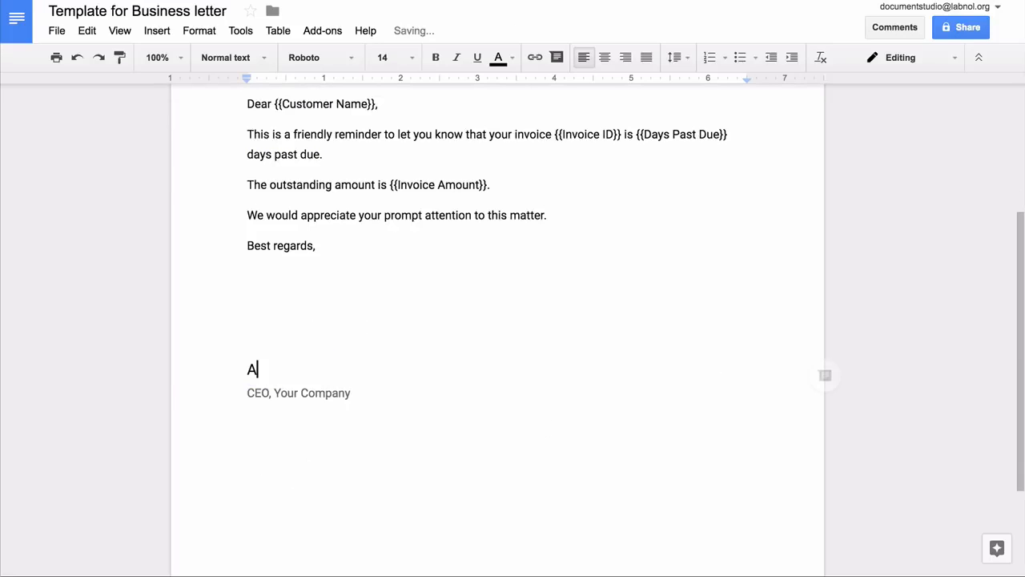
triple_click(299, 393)
key(BackSpace)
key(Up)
key(Up)
key(BackSpace)
key(BackSpace)
Step: Set the signature name to La Belle Aurore at size 24
triple_click(292, 308)
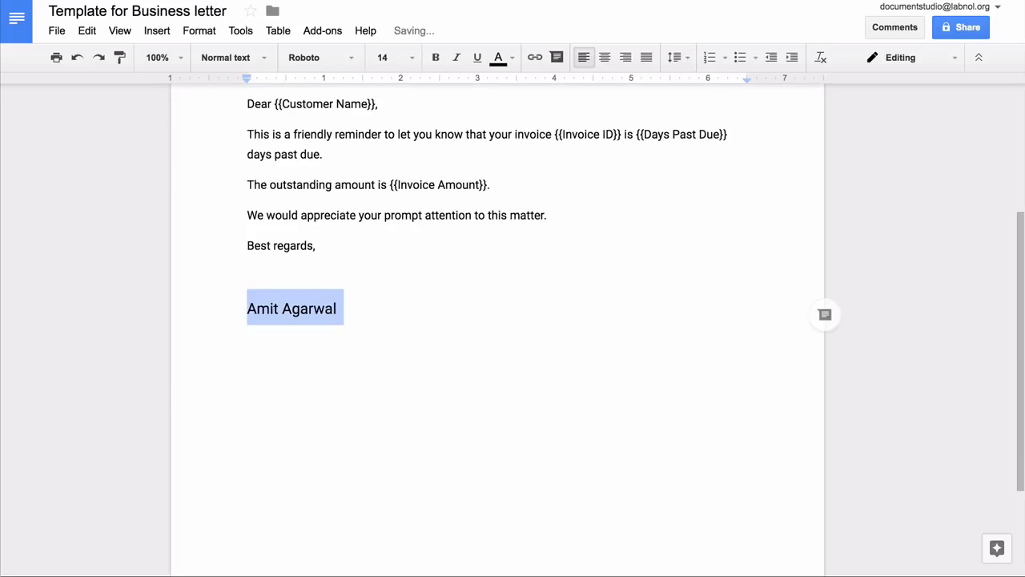
click(321, 57)
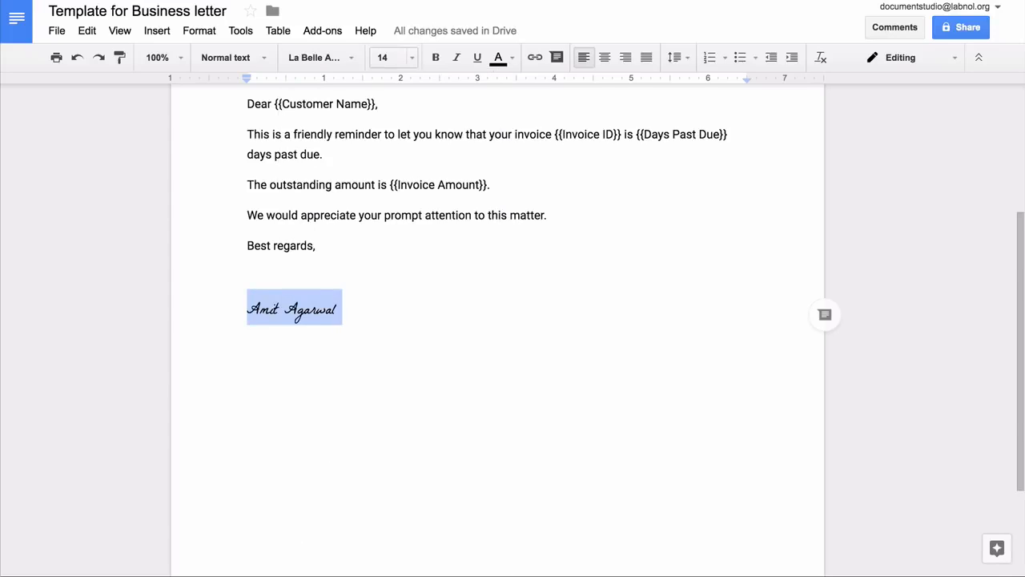
click(386, 57)
click(389, 256)
click(386, 58)
click(388, 237)
click(320, 275)
key(BackSpace)
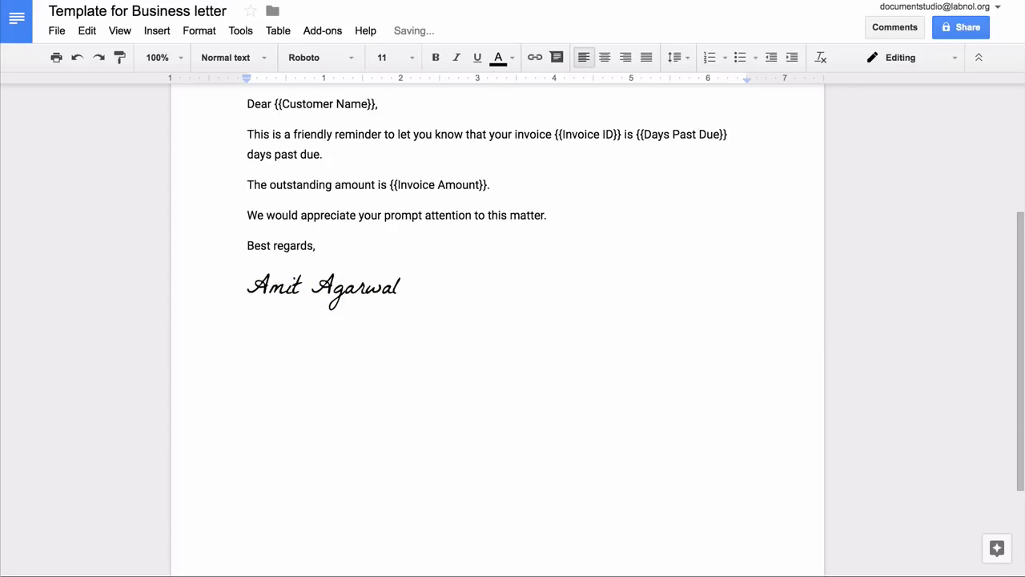
Step: Highlight {{Invoice Amount}} in yellow and return to the untitled spreadsheet
scroll(497, 329, up, 2)
drag(391, 352, 487, 352)
click(500, 58)
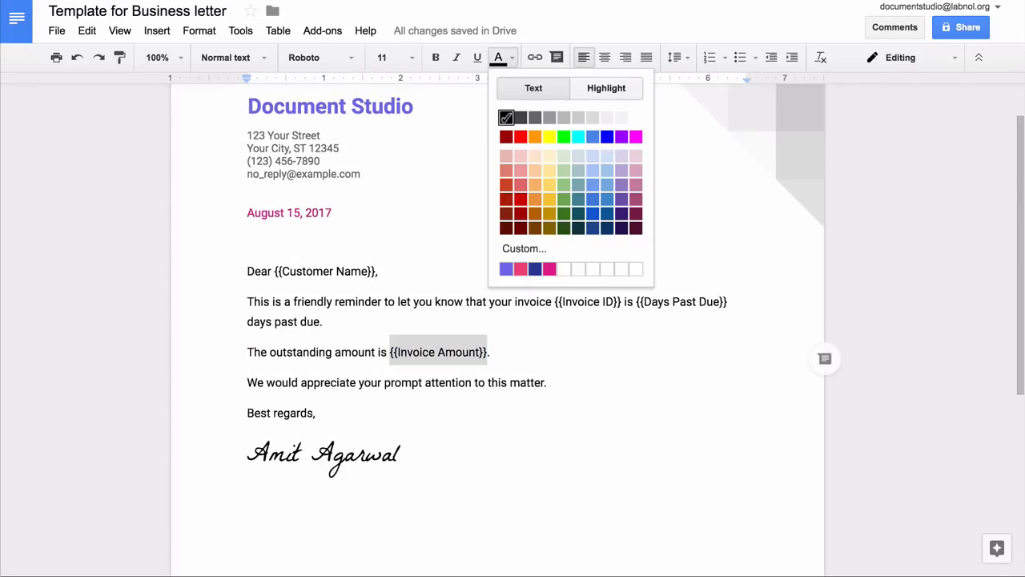
click(607, 87)
click(555, 153)
click(317, 414)
scroll(497, 328, up, 1)
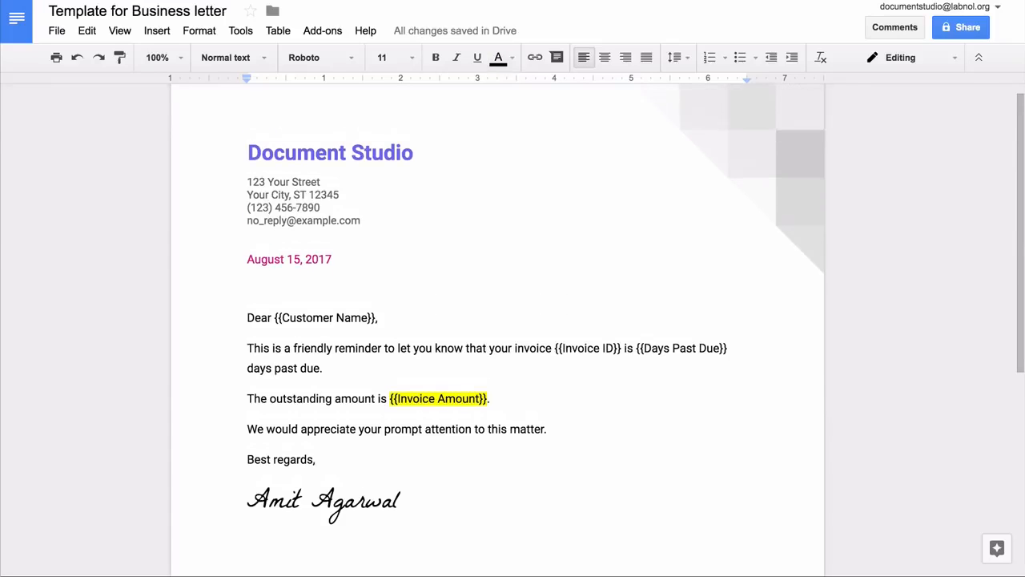
click(248, 542)
click(730, 358)
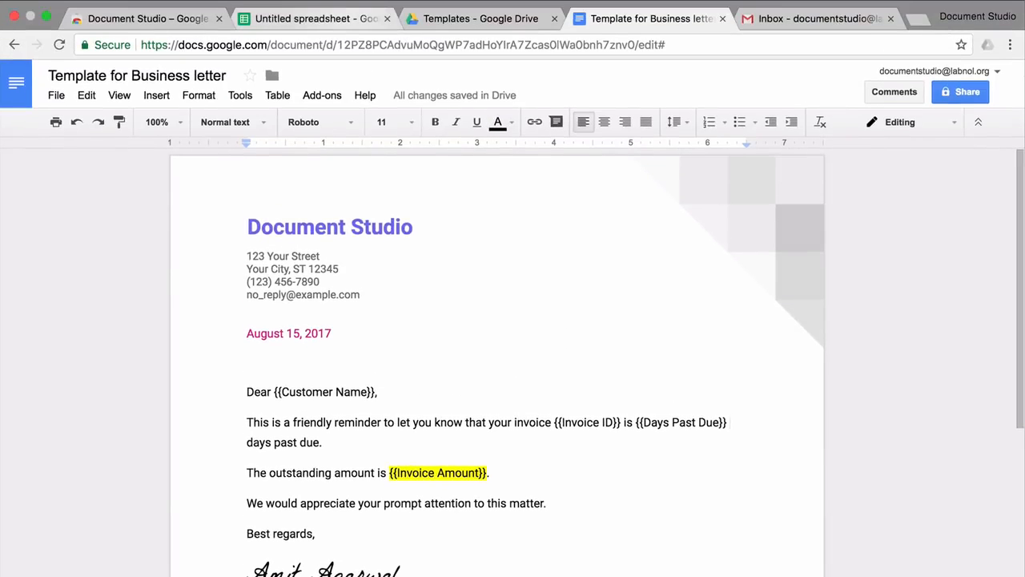
click(315, 19)
click(115, 76)
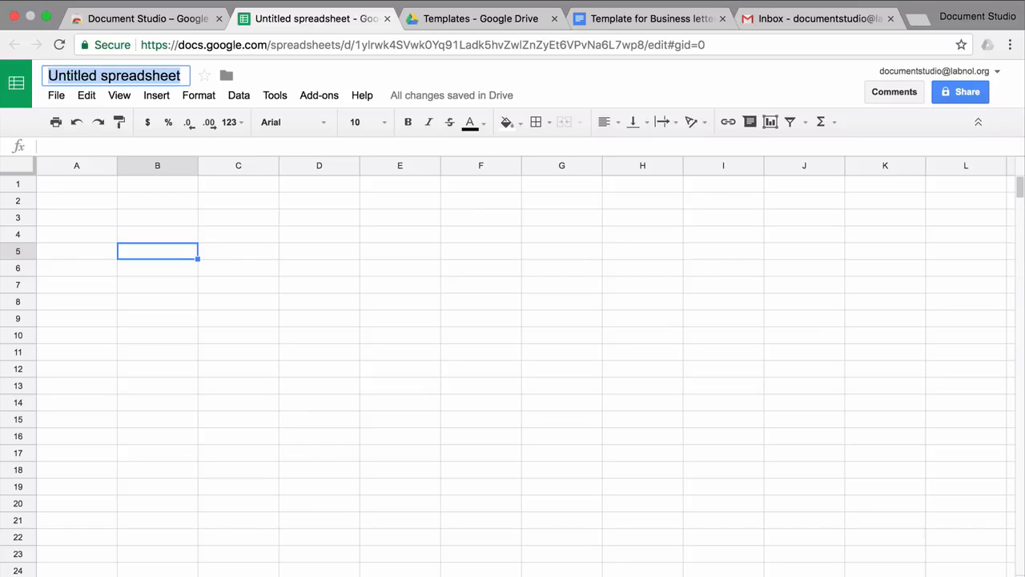
Step: Title the spreadsheet 'Business Letter - Data Source' and add headers Customer name and Customer Email
text(Business Letter - Data Source)
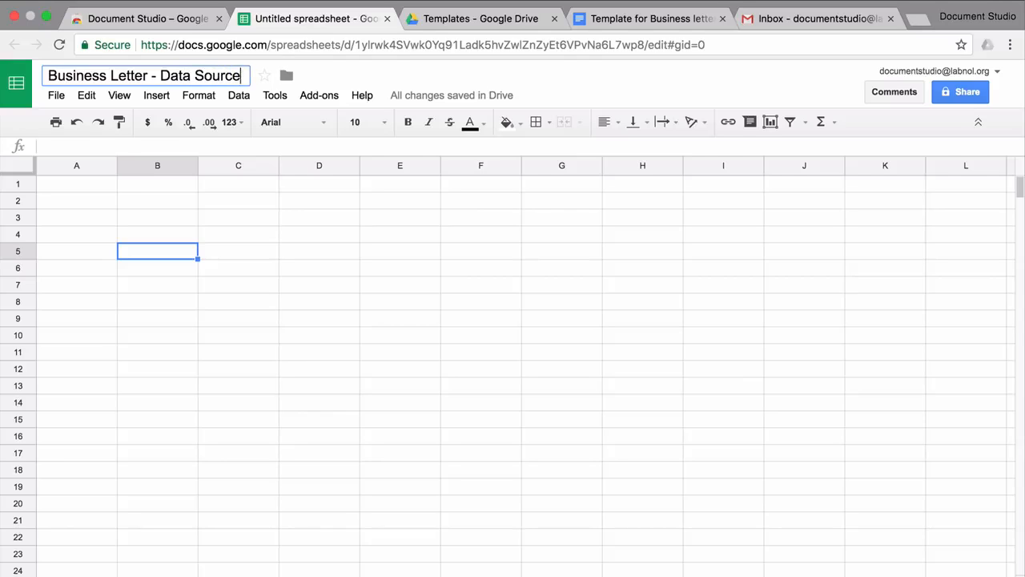
click(77, 185)
text(Customer )
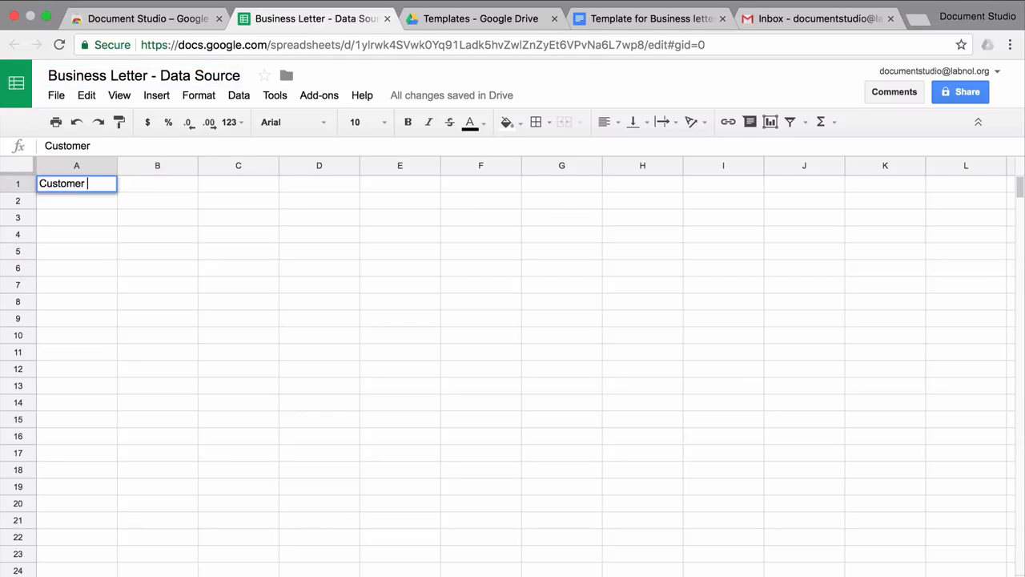
text(name)
key(Tab)
text(Custe)
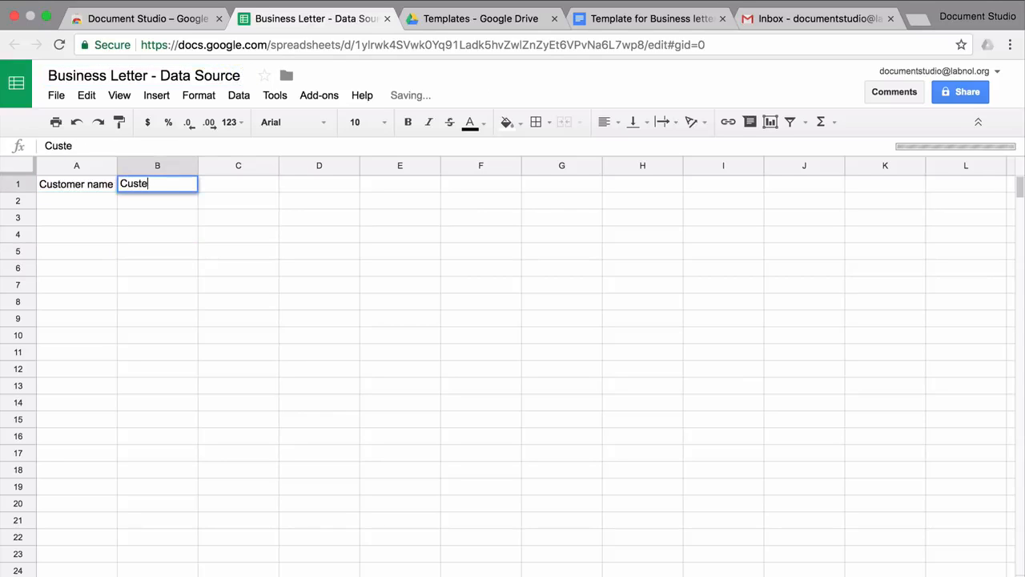
text(mer Email)
key(Tab)
Step: Add headers Invoice Id, Invoice Amount and Invoice Date, then paste ten invoice rows
text(Invoice Id)
key(Tab)
text(Invoice Amount)
key(Tab)
text(Invoice D)
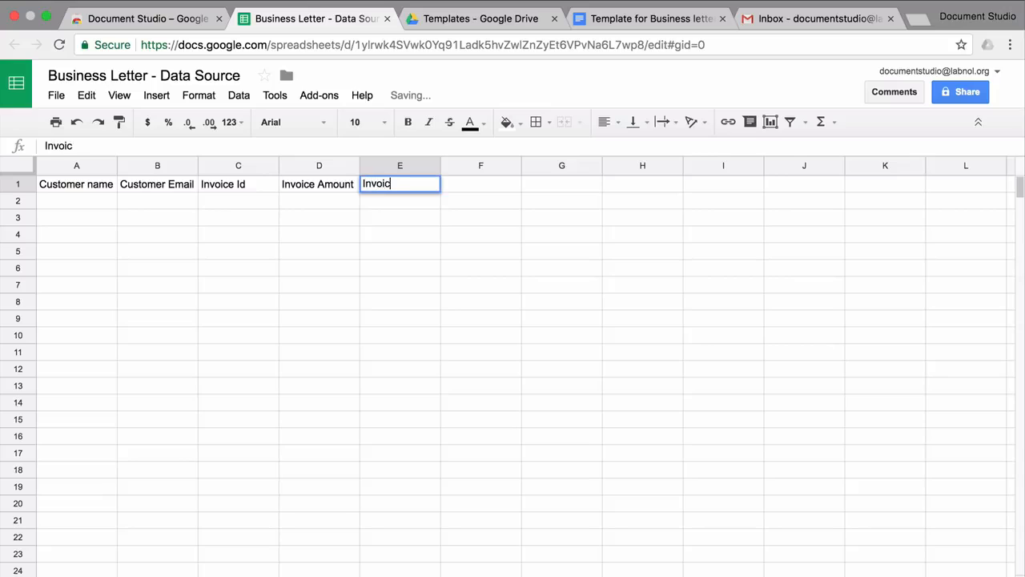
text(ate)
key(Return)
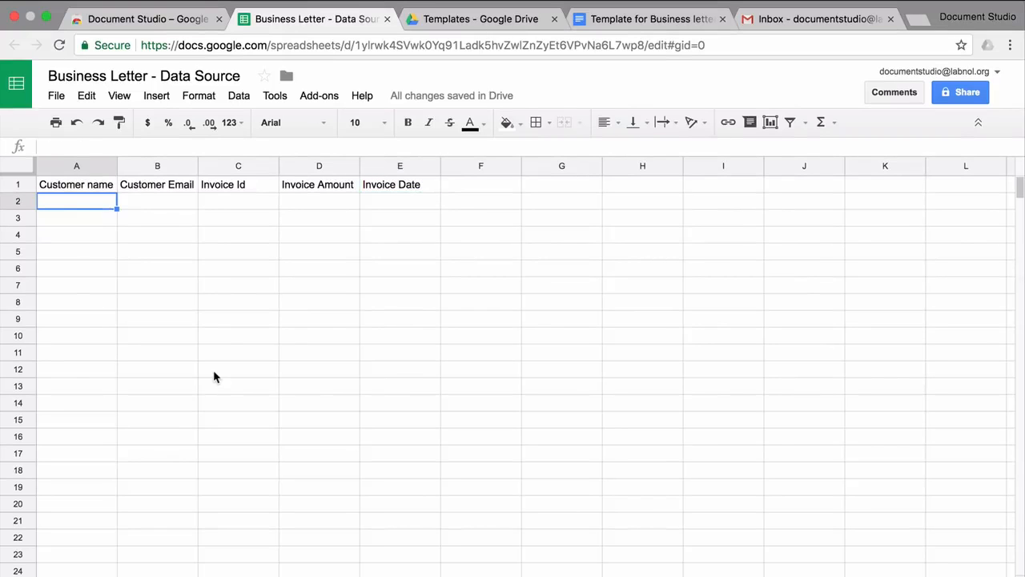
key(super+v)
Step: Apply yellow alternating row colours to the whole sheet
click(352, 432)
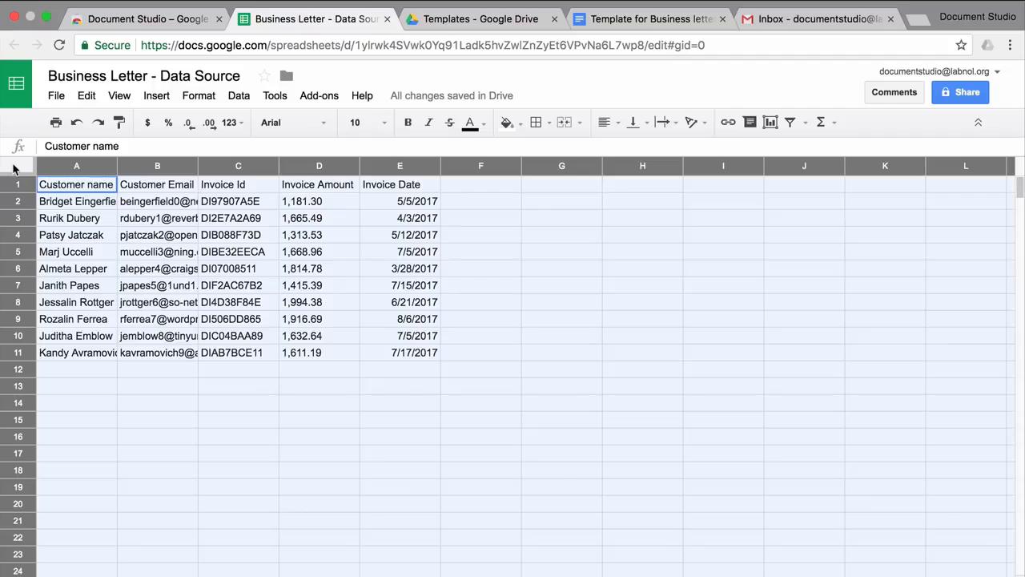
click(18, 166)
click(194, 96)
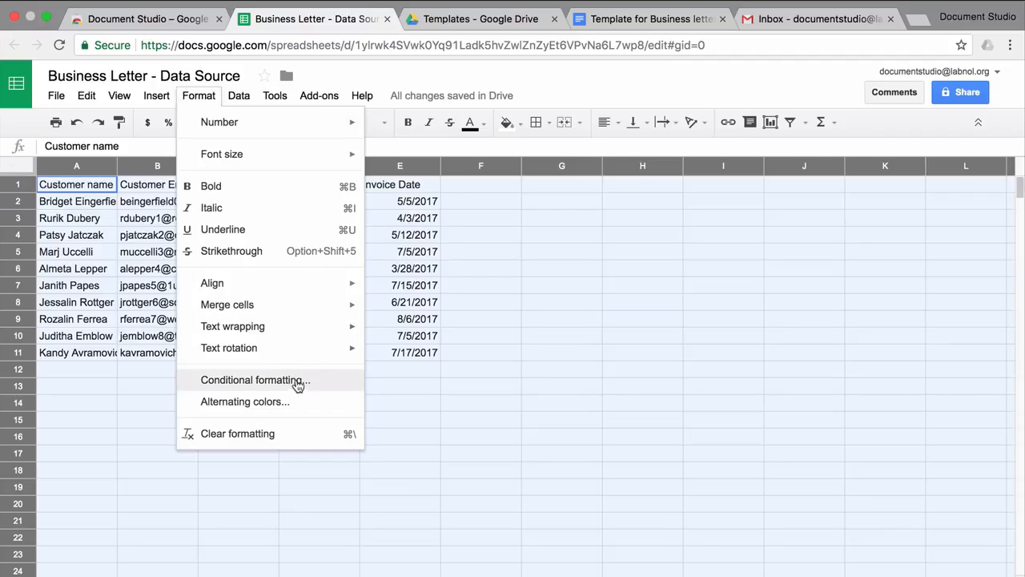
click(291, 401)
click(937, 309)
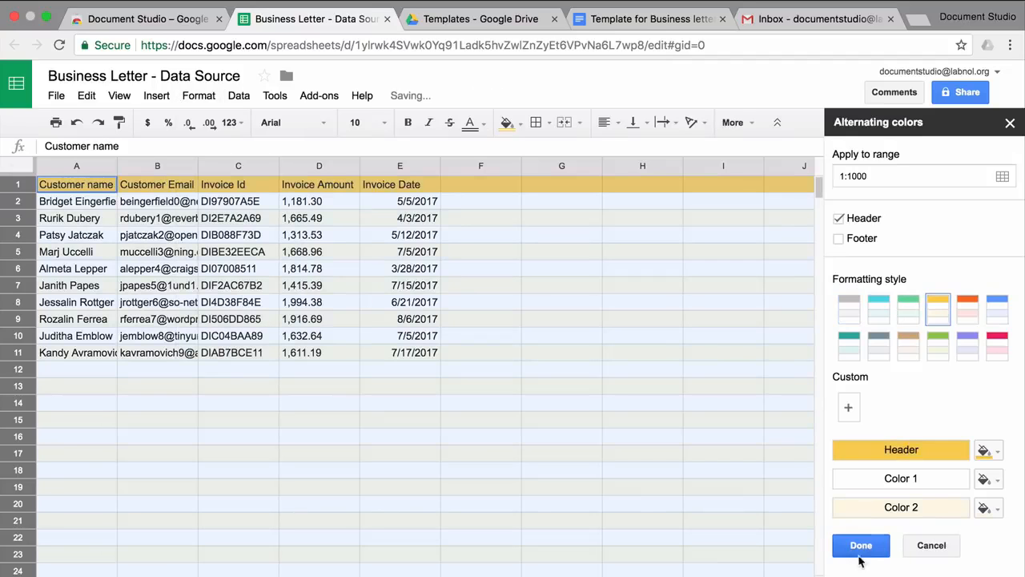
click(863, 545)
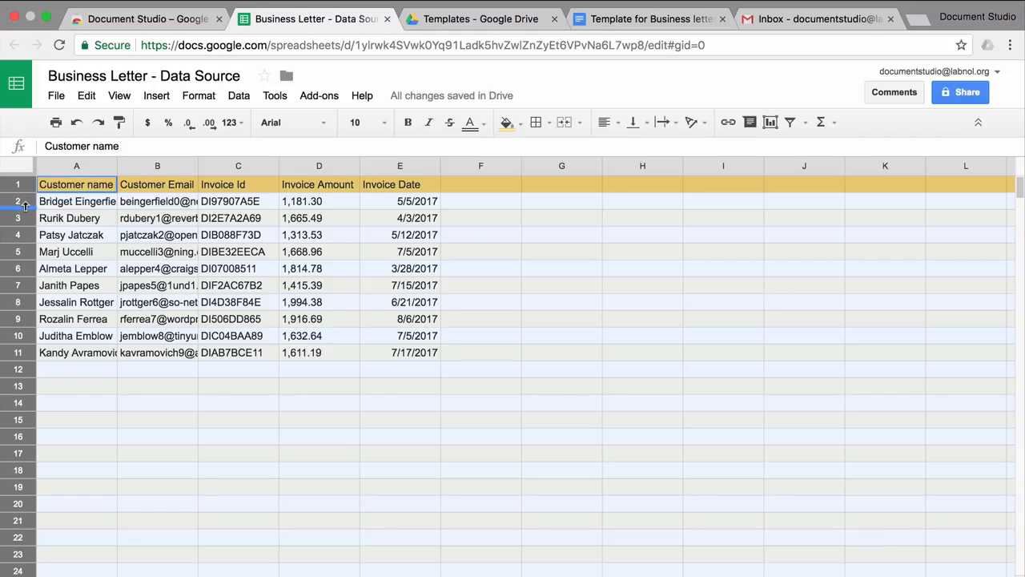
Step: Auto-fit columns A and B, centre rows vertically, and set the font to Roboto
double_click(118, 166)
double_click(209, 166)
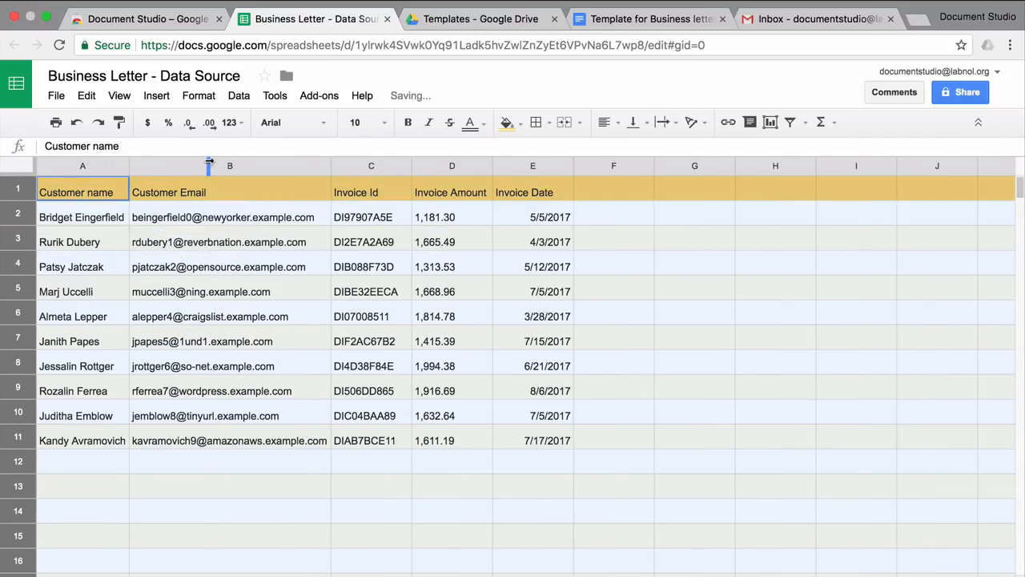
click(633, 122)
click(659, 153)
click(304, 122)
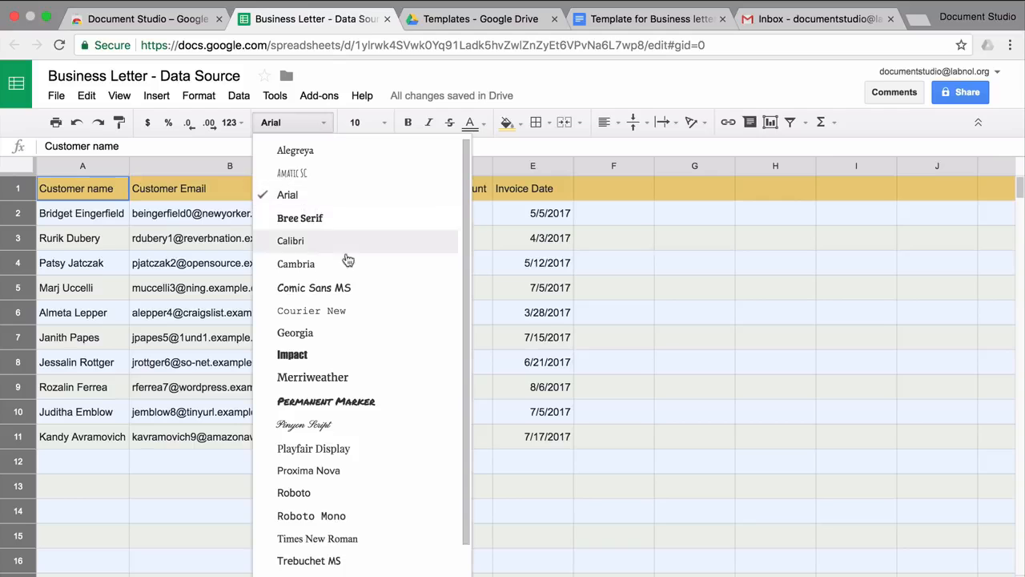
click(371, 492)
click(294, 472)
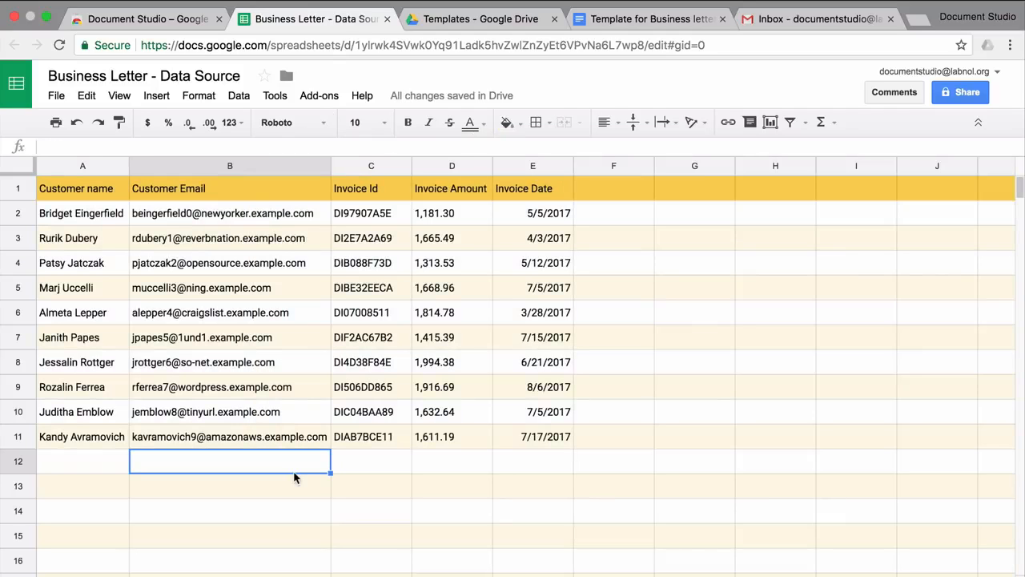
Step: Format the Invoice Amount column (D) as currency
click(450, 166)
click(200, 96)
mouse_move(234, 121)
click(410, 300)
click(532, 485)
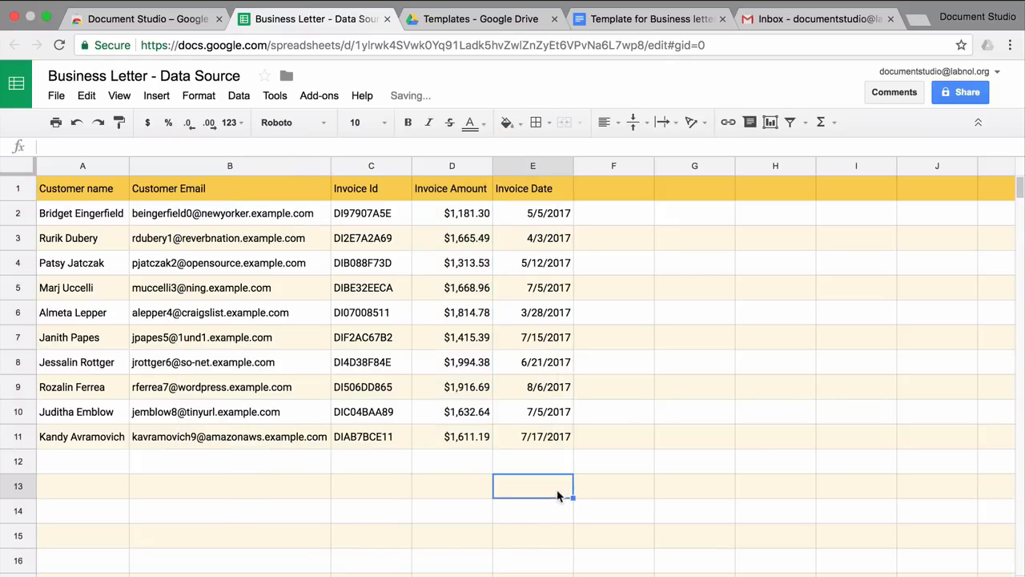
click(647, 19)
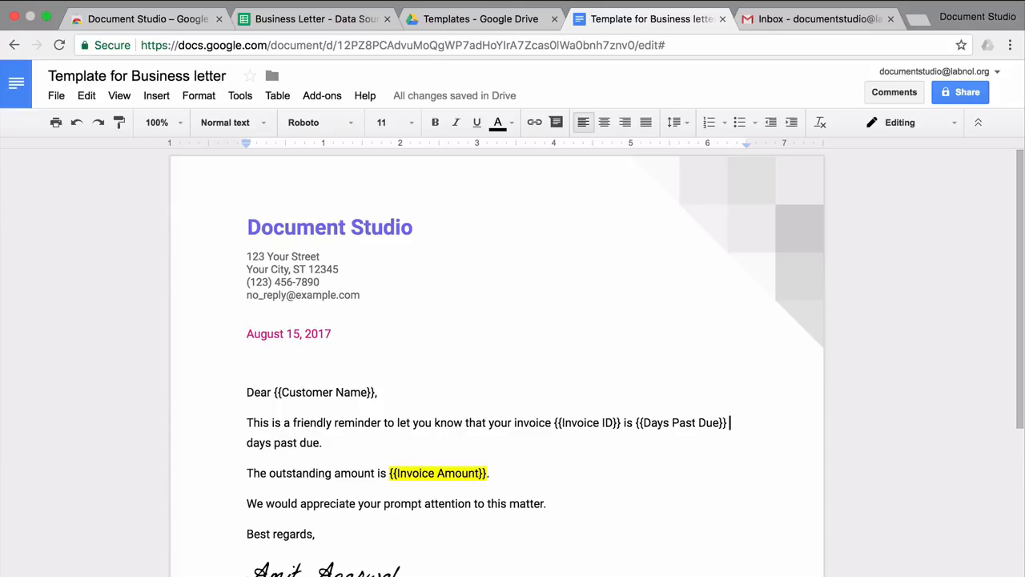
Step: Check the {{Days Past Due}} placeholder in the letter, then return to the data spreadsheet
key(Left)
key(Left)
key(shift+Left)
key(shift+Left)
key(shift+Left)
key(shift+Left)
key(shift+Left)
key(shift+Left)
key(shift+Left)
key(shift+Left)
key(shift+Left)
key(shift+Left)
key(shift+Left)
key(shift+Left)
key(shift+Left)
key(super+c)
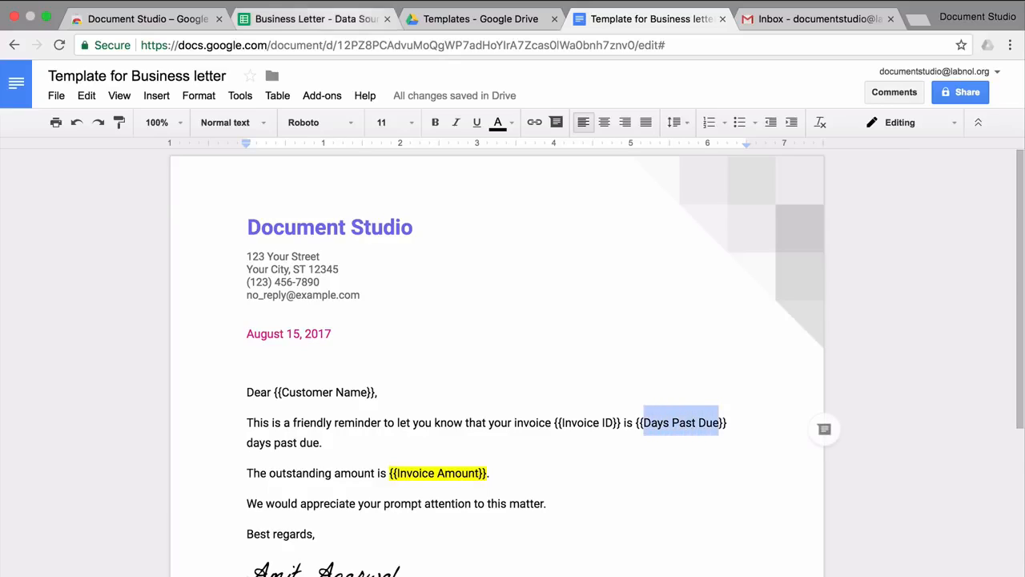
click(318, 19)
Step: Add header 'Days Past Due' in F1 and =datedif(e2,today(),"D") in F2
double_click(614, 188)
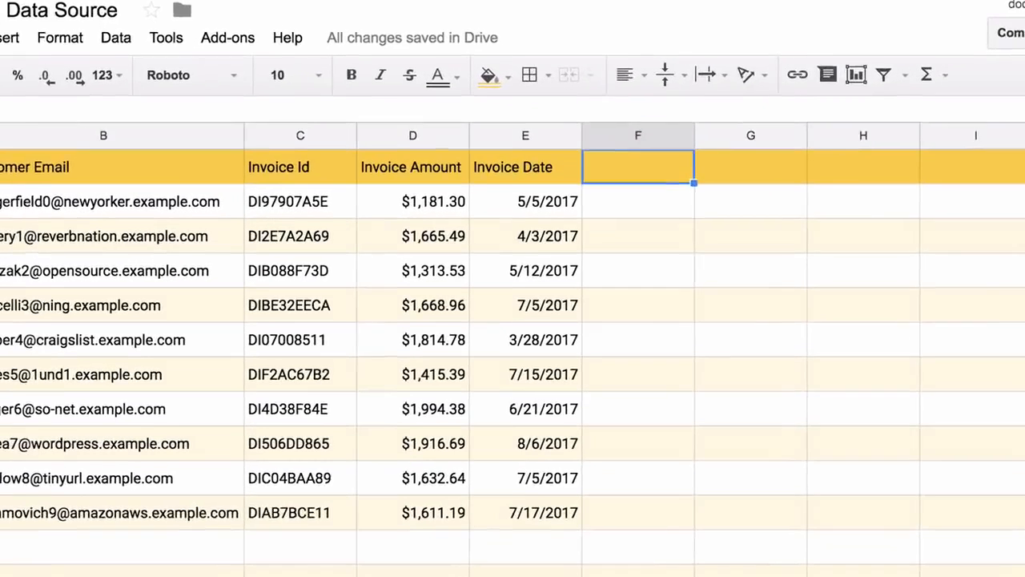
key(super+v)
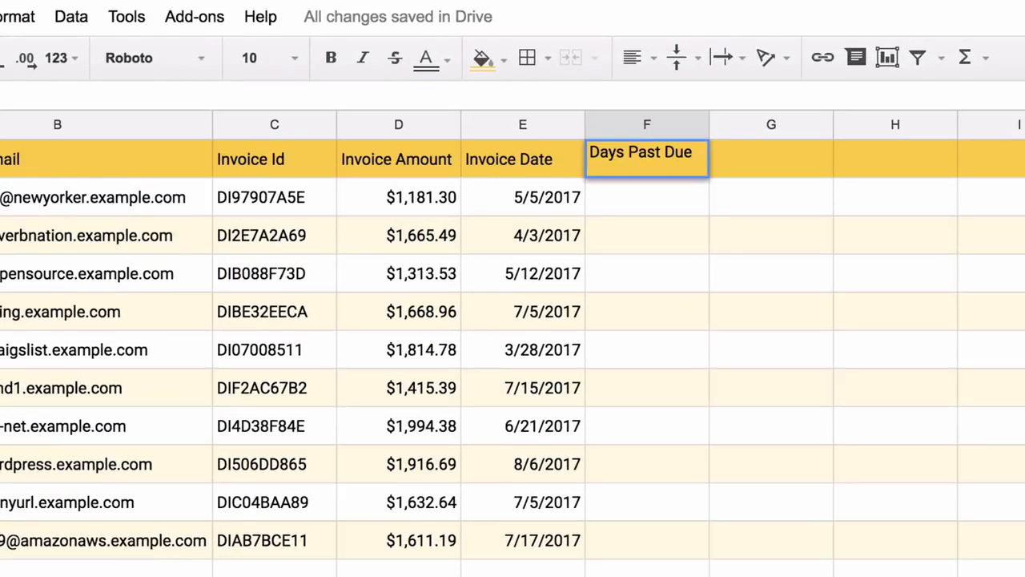
key(Return)
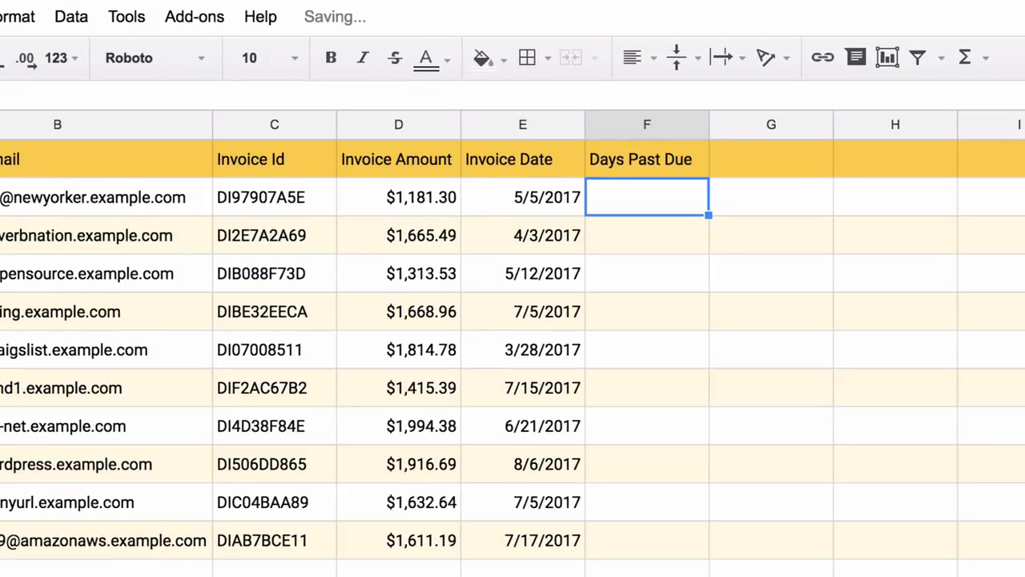
text(=d)
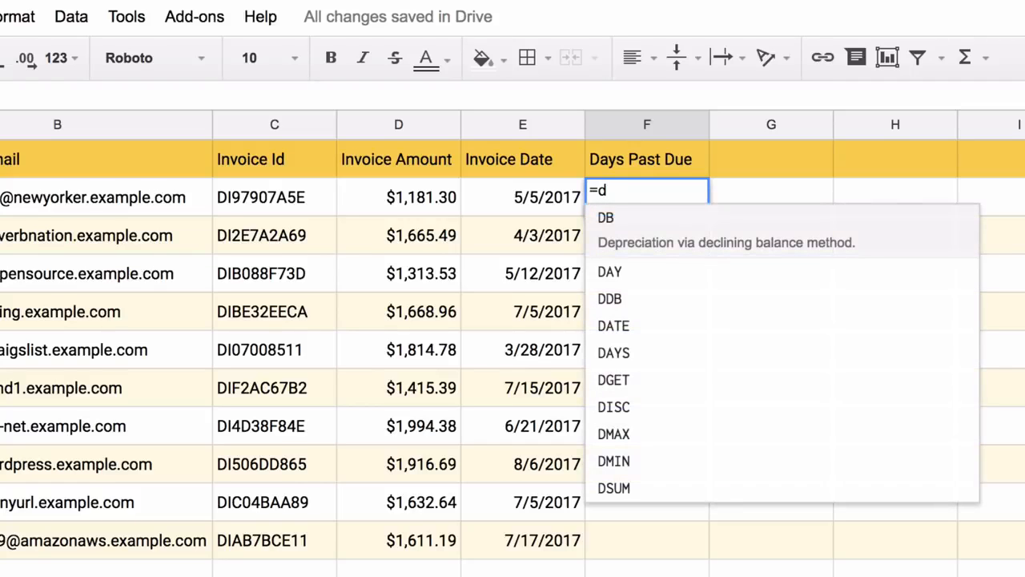
text(at)
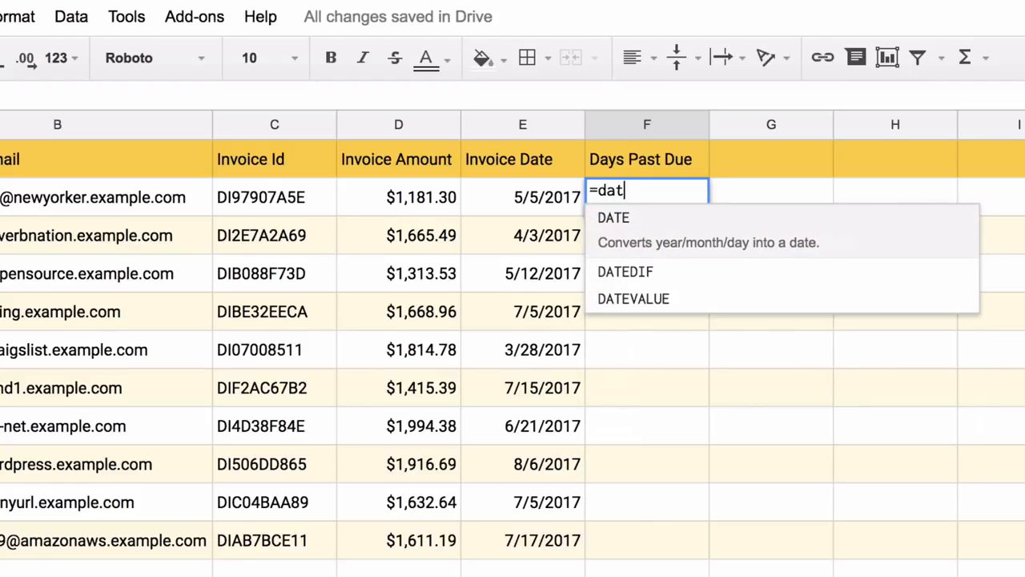
text(edif(e2)
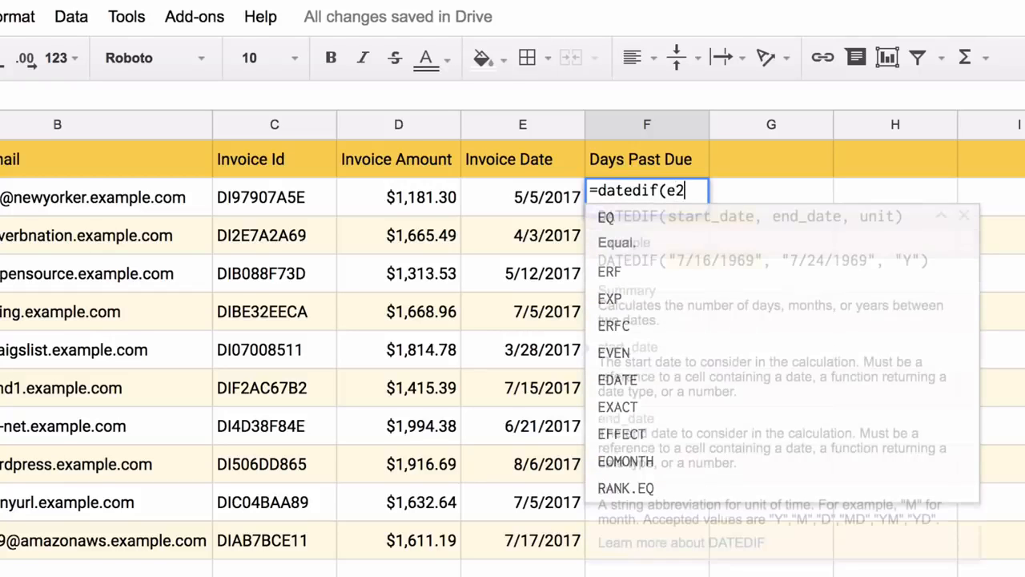
text(, )
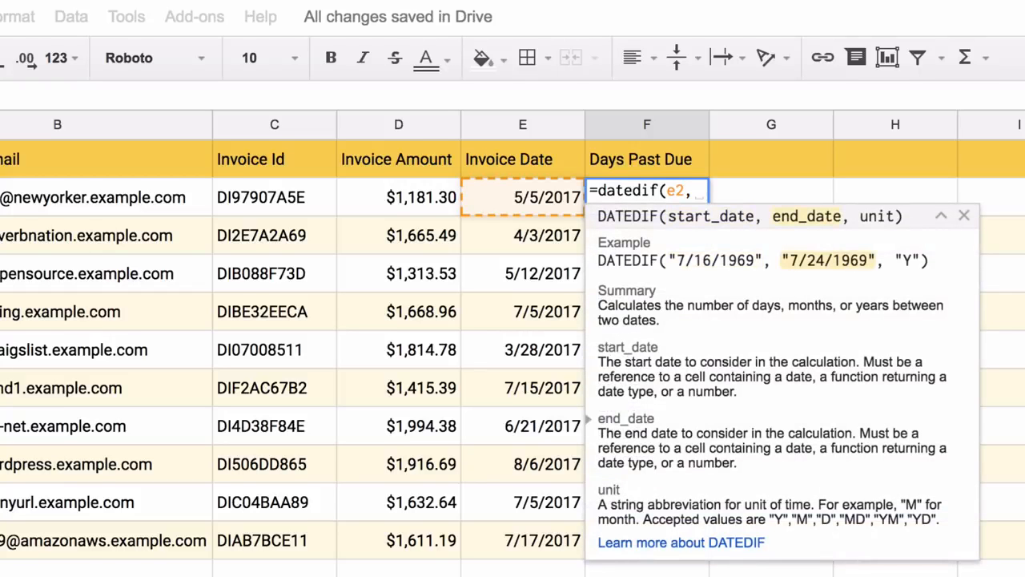
text(today)
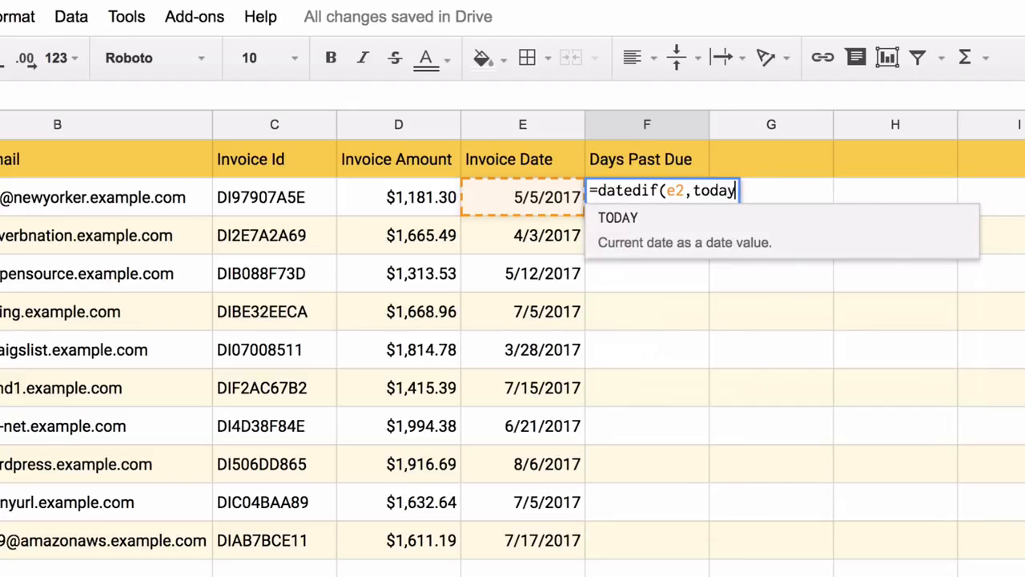
text((),")
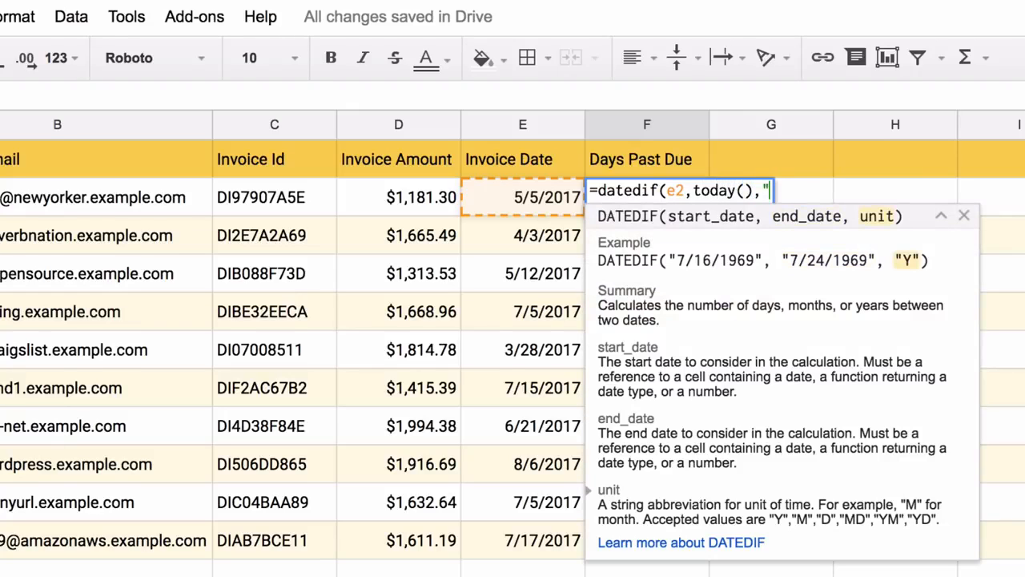
text(D"))
key(Return)
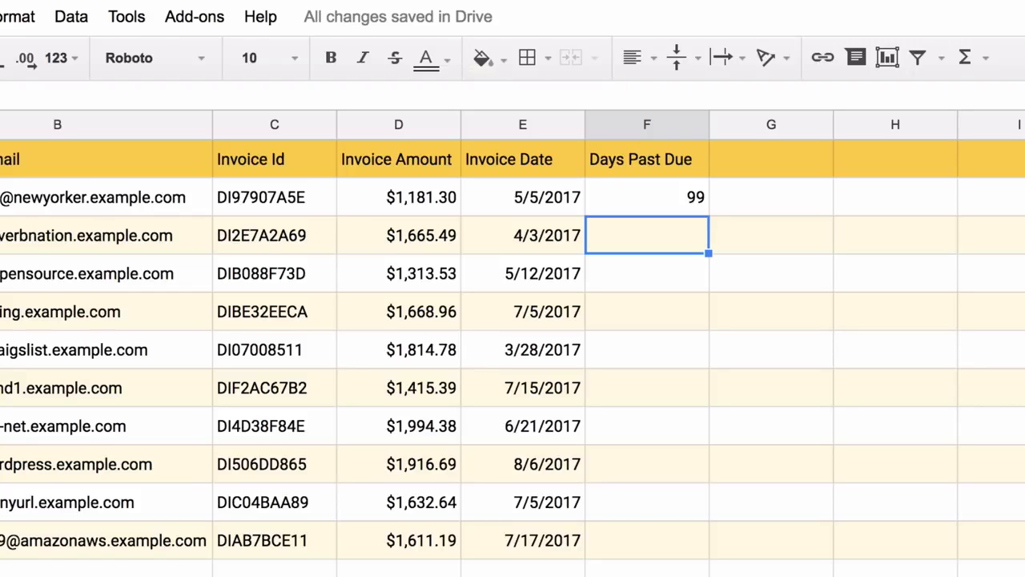
Step: Copy the F2 formula down through F11 for all ten invoices
key(Up)
key(ctrl+c)
key(Down)
key(shift+Down)
key(shift+Down)
key(shift+Down)
key(shift+Down)
key(shift+Down)
key(shift+Down)
key(shift+Down)
key(shift+Down)
key(shift+Down)
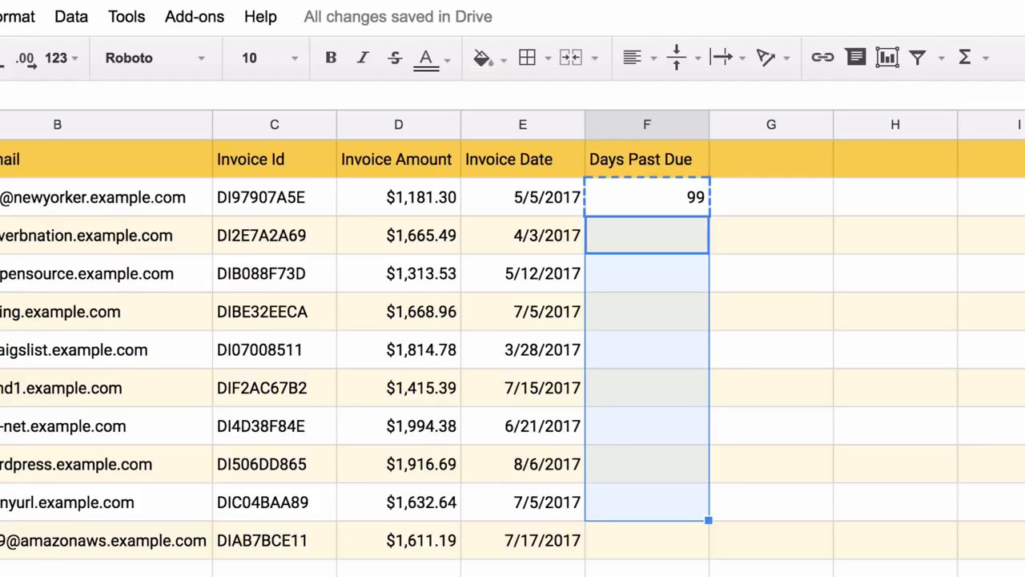
key(ctrl+v)
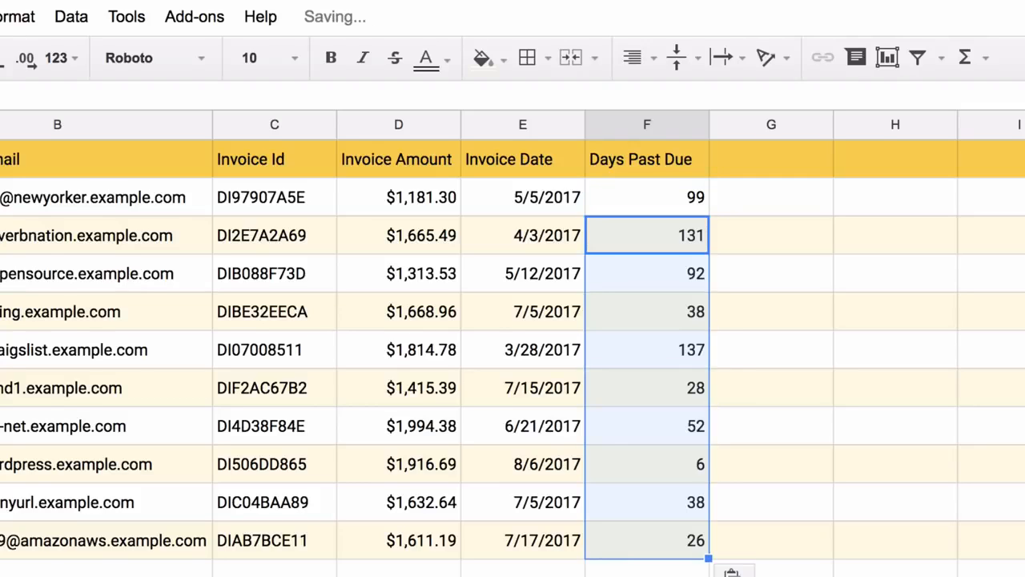
Step: Filter Days Past Due to greater than or equal to 100, leaving two invoices
click(399, 574)
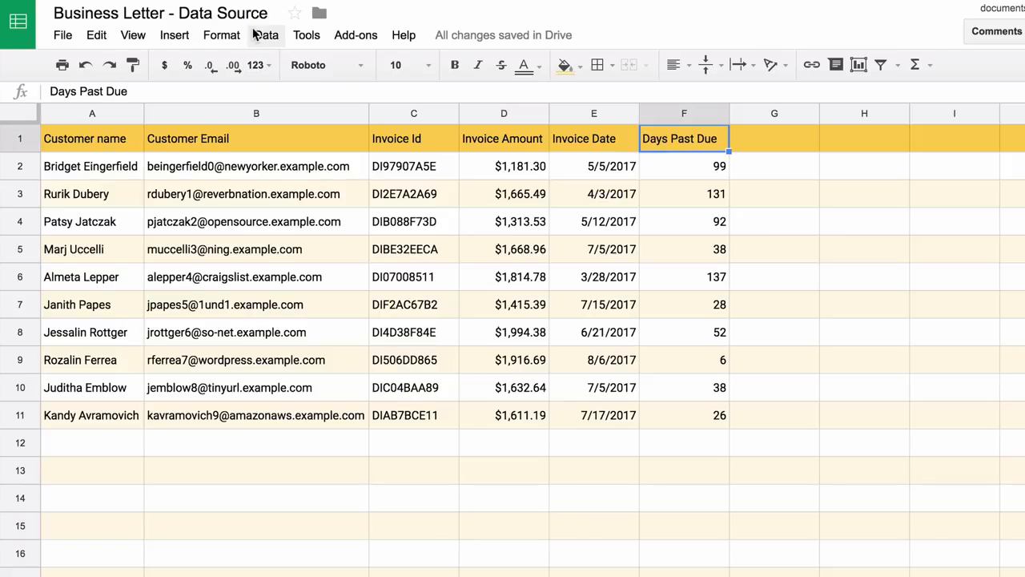
click(255, 35)
click(340, 275)
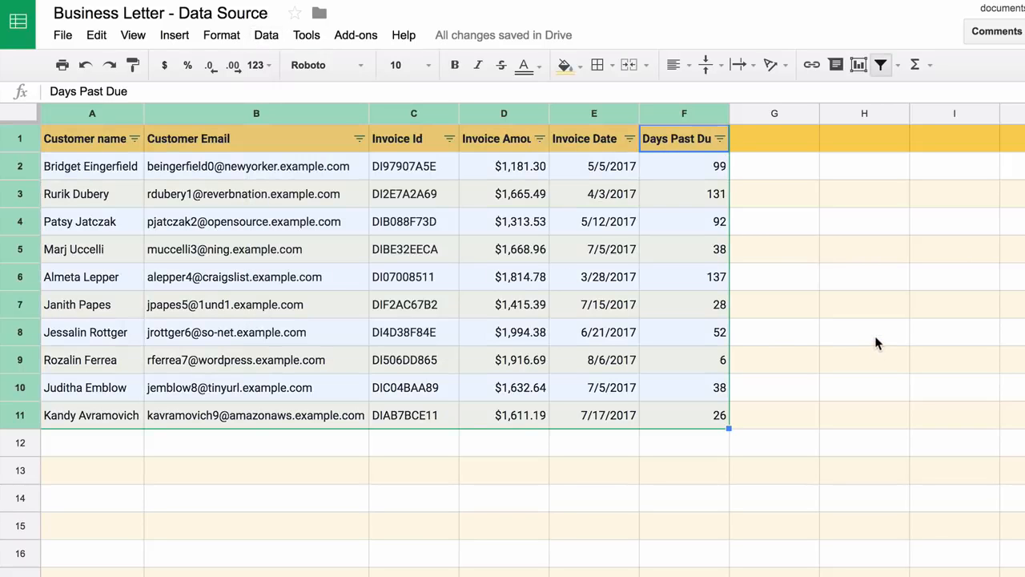
click(719, 139)
click(615, 225)
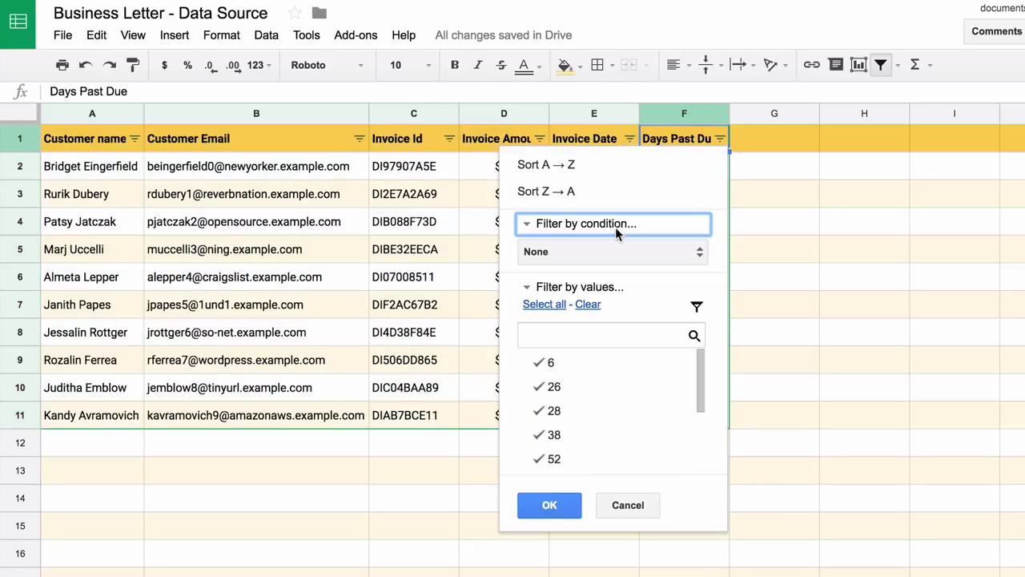
click(608, 253)
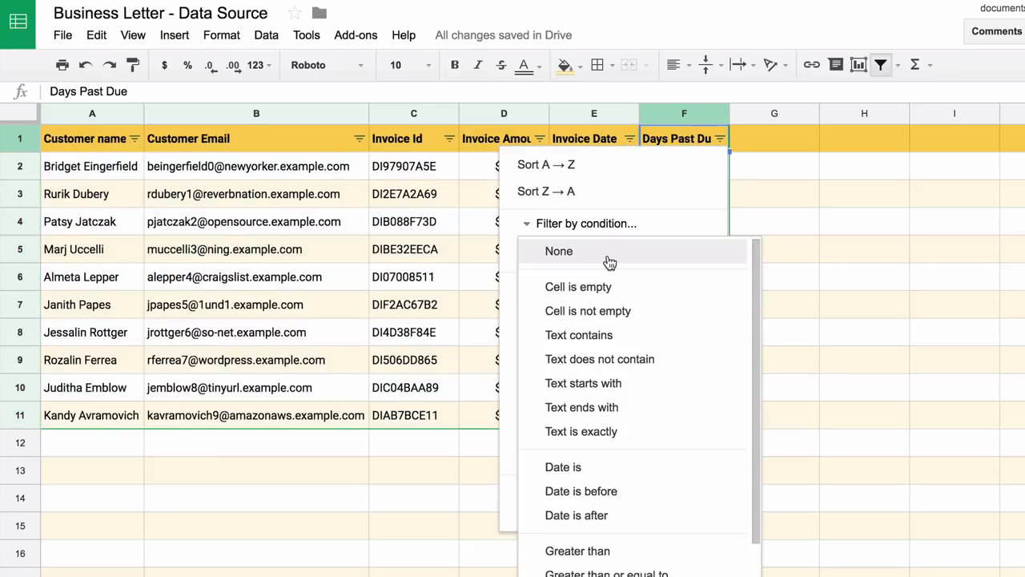
scroll(608, 263, down, 3)
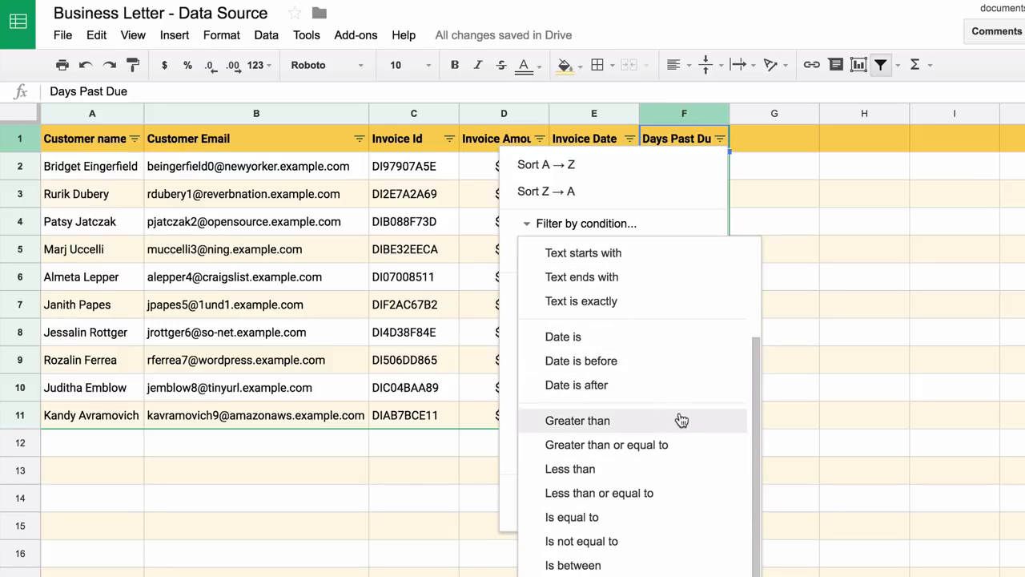
click(680, 447)
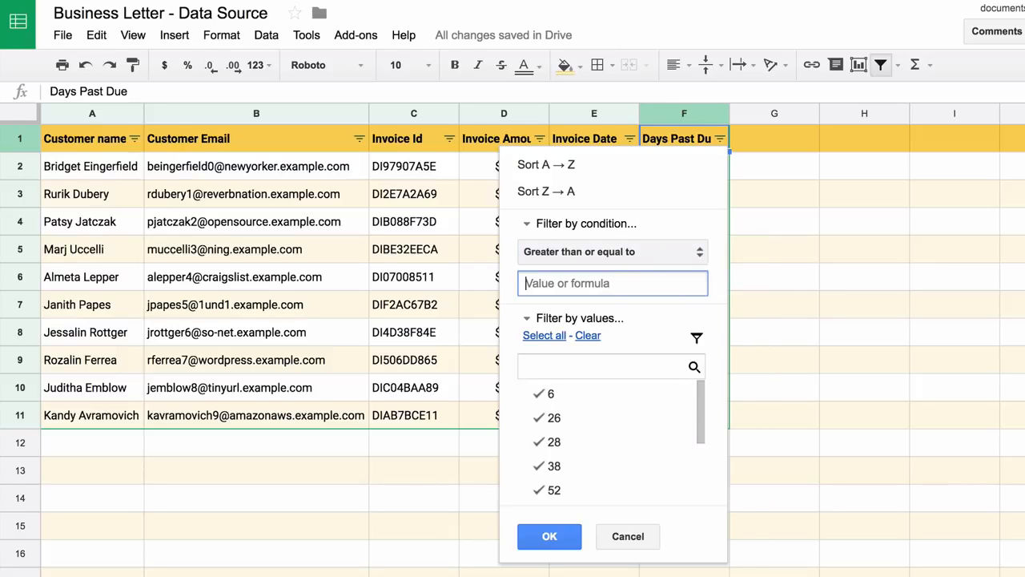
text(100)
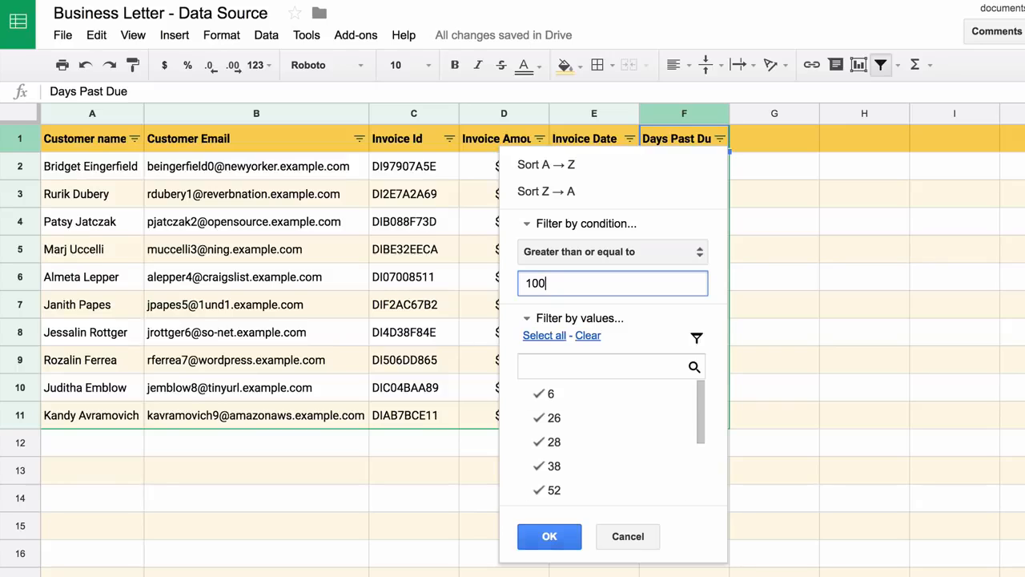
click(550, 537)
click(684, 276)
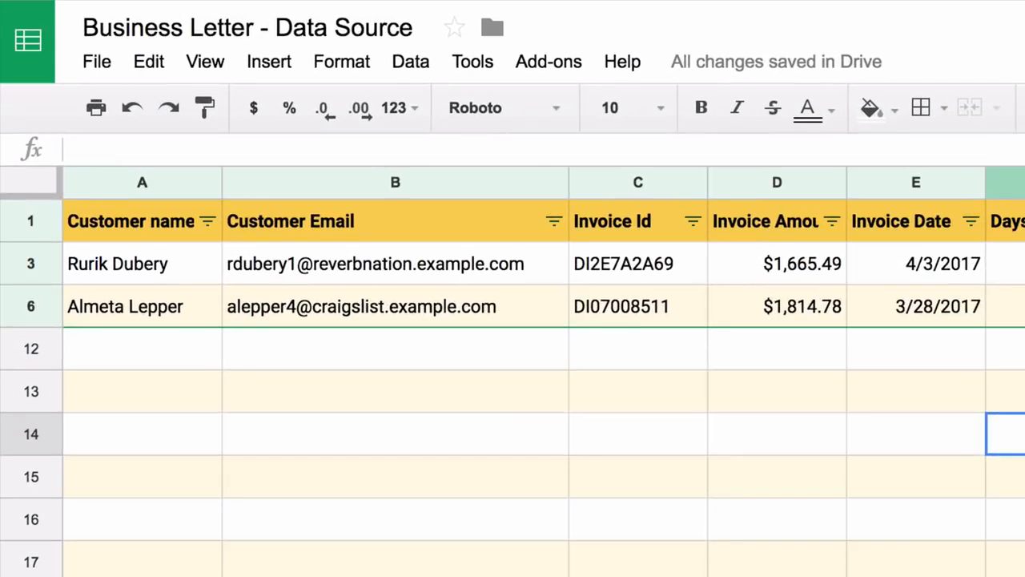
Step: Launch the Document Studio sidebar from the Add-ons menu beside the invoice table
click(332, 275)
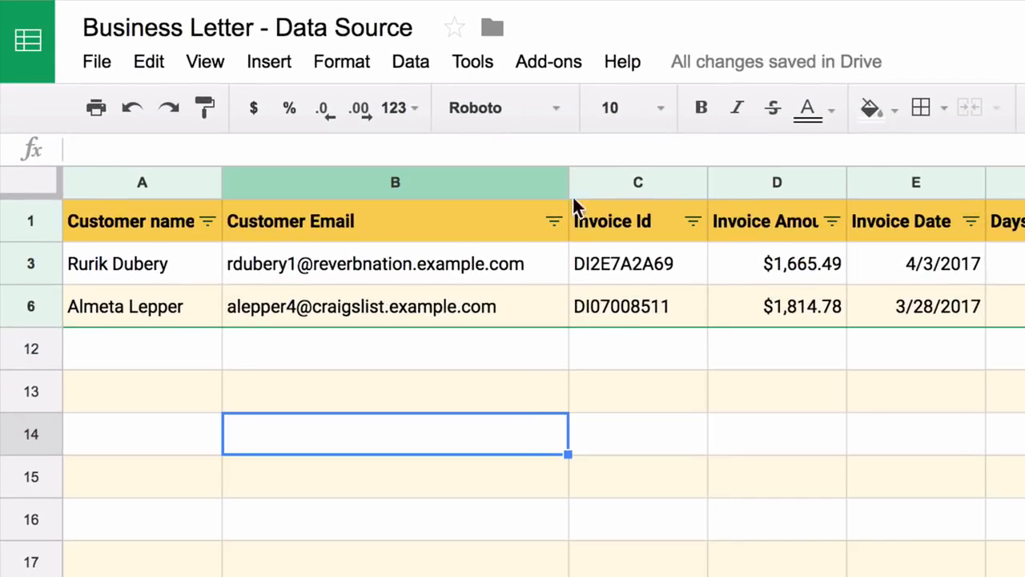
click(548, 64)
mouse_move(567, 105)
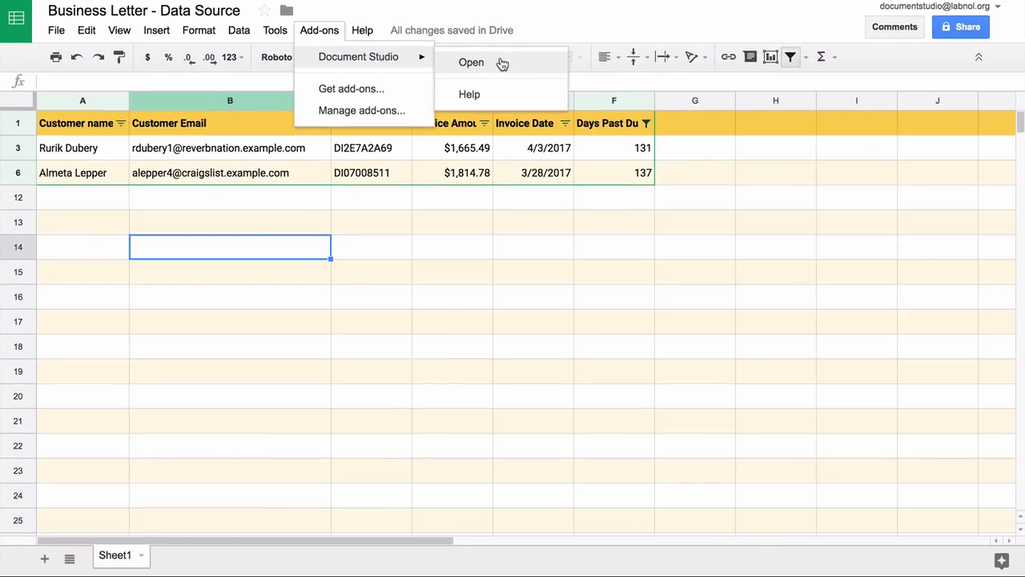
click(863, 119)
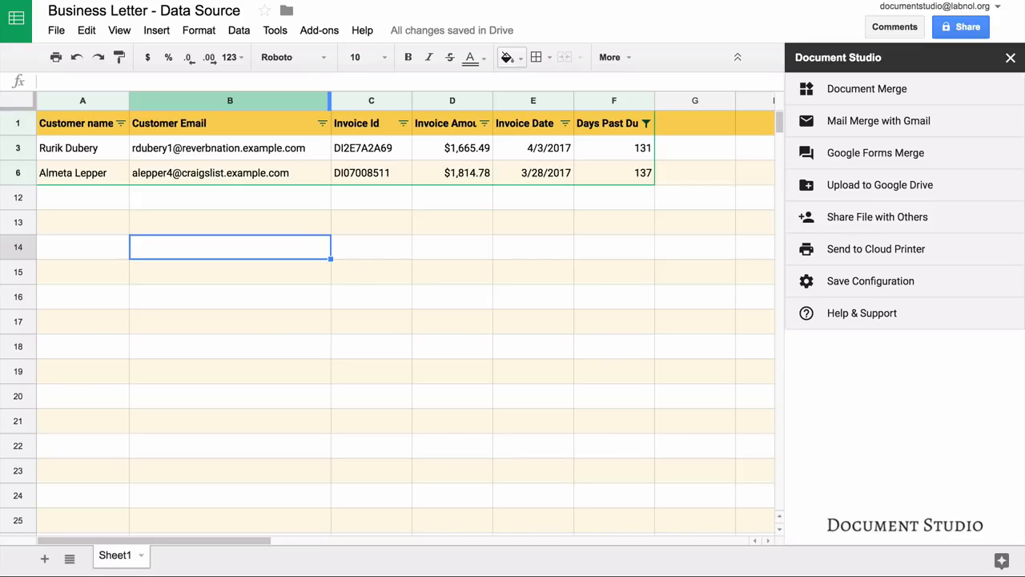
Step: Choose the 'Template for Business letter' Drive doc as the Document Merge template
click(969, 97)
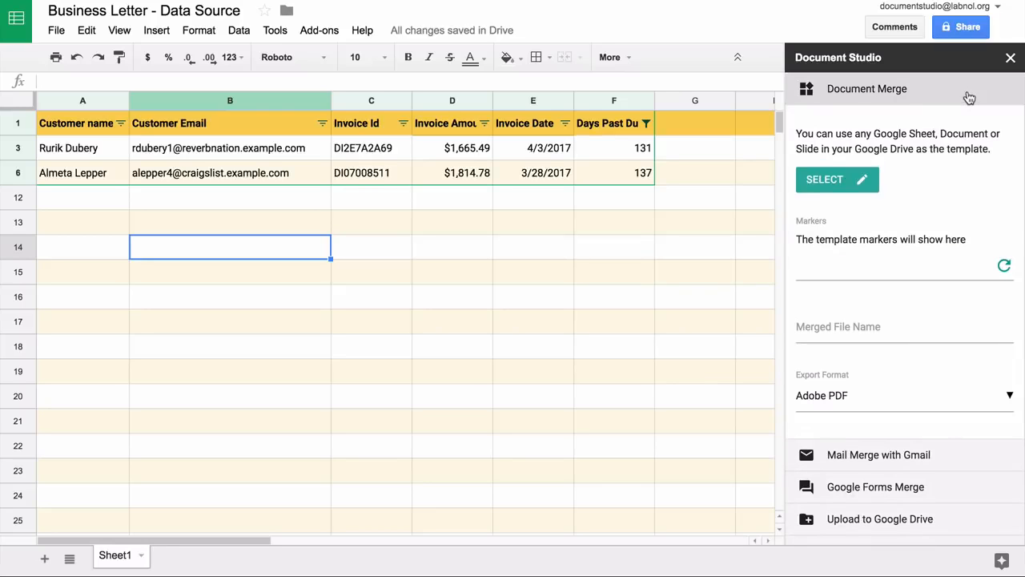
click(847, 182)
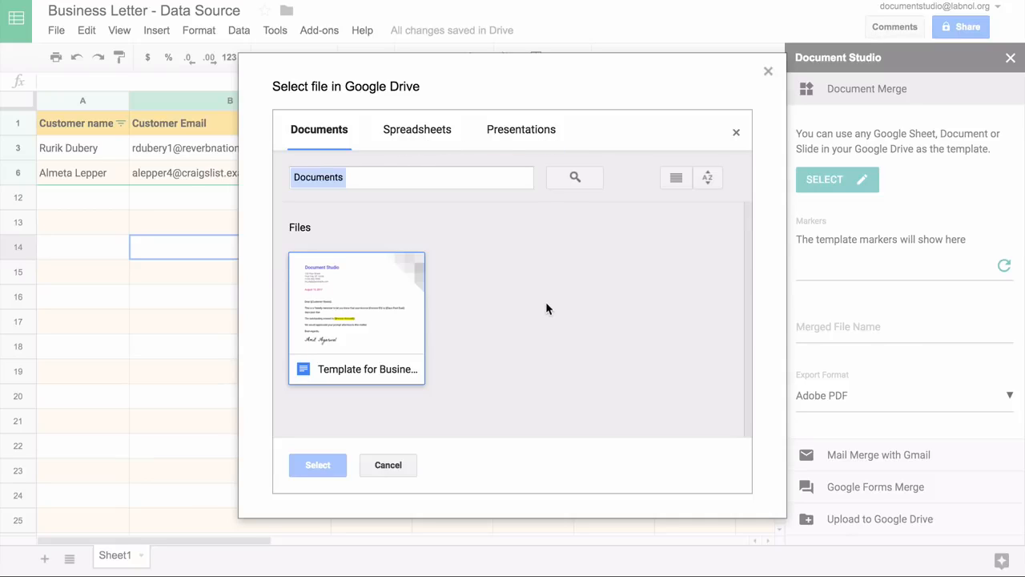
click(400, 314)
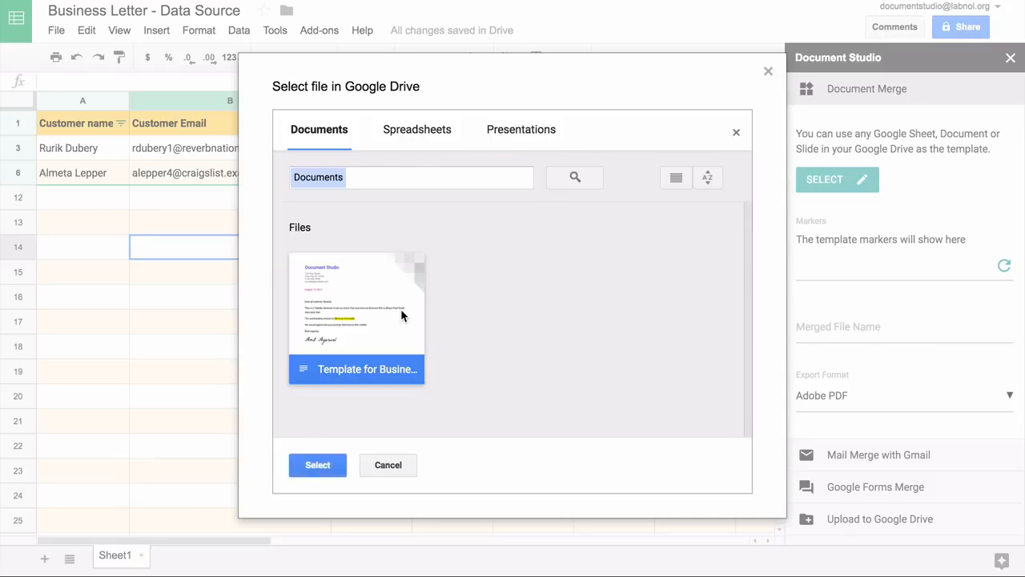
click(328, 465)
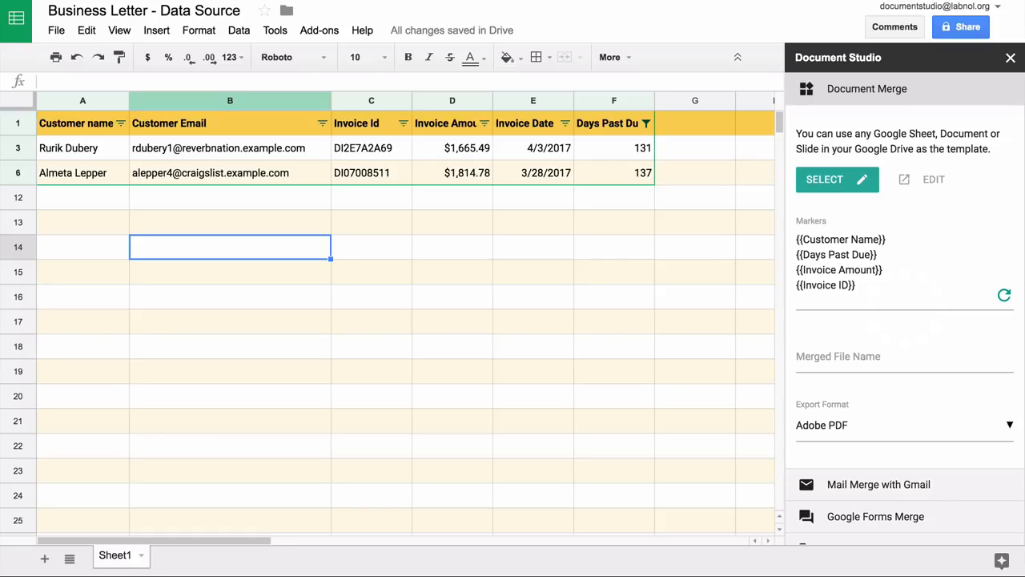
Step: Set the merged file name to {{Invoice ID}} {{Customer Name}} using the copied marker
click(904, 356)
text(invoice reminder)
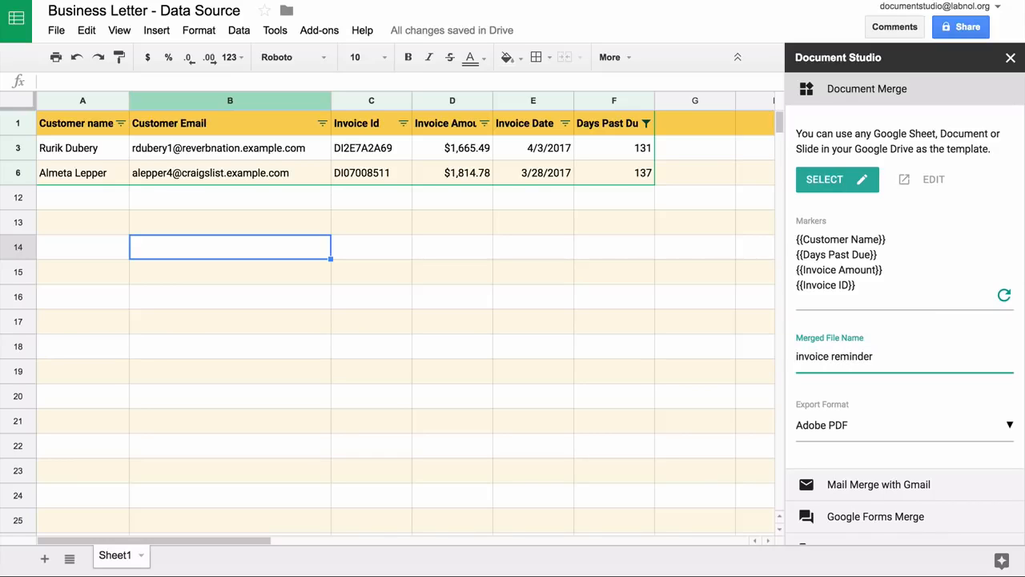
key(ctrl+a)
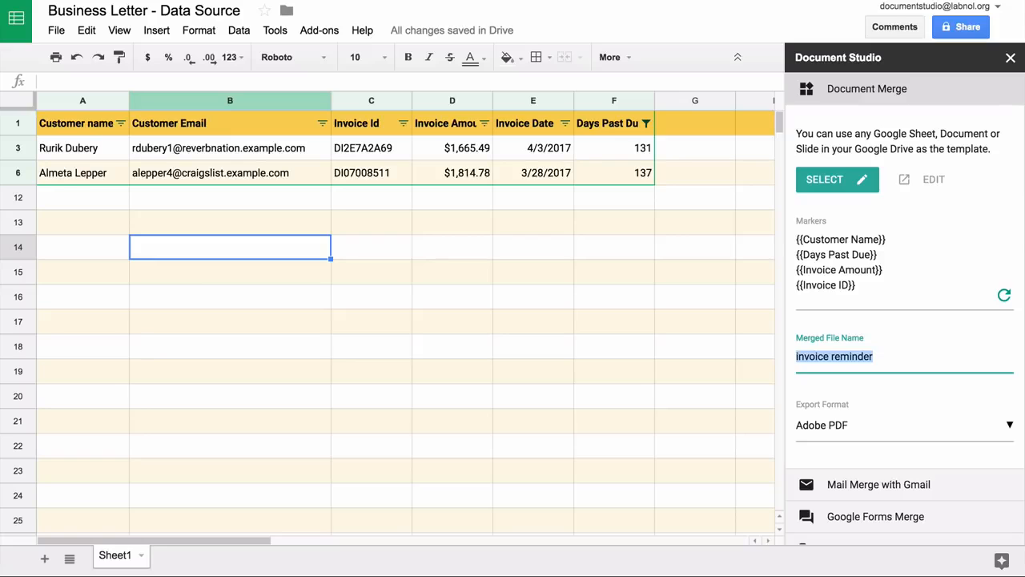
click(887, 240)
key(Down)
key(shift+Home)
key(ctrl+c)
double_click(798, 356)
key(ctrl+v)
key(ctrl+a)
key(ctrl+v)
text({{Customer Name}})
Step: Keep Adobe PDF as the export format and collapse Document Merge
scroll(902, 397, down, 3)
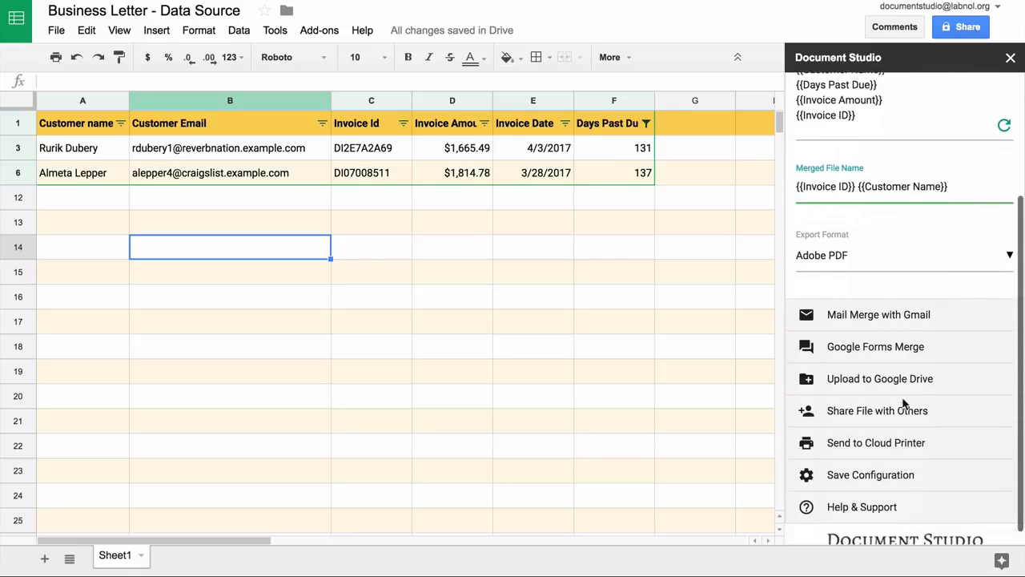
click(916, 242)
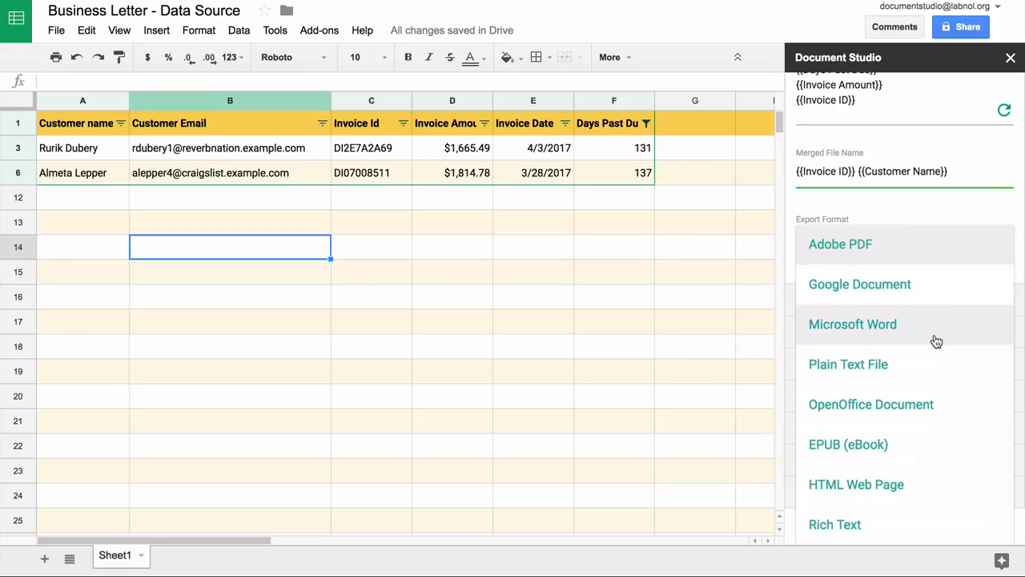
click(968, 255)
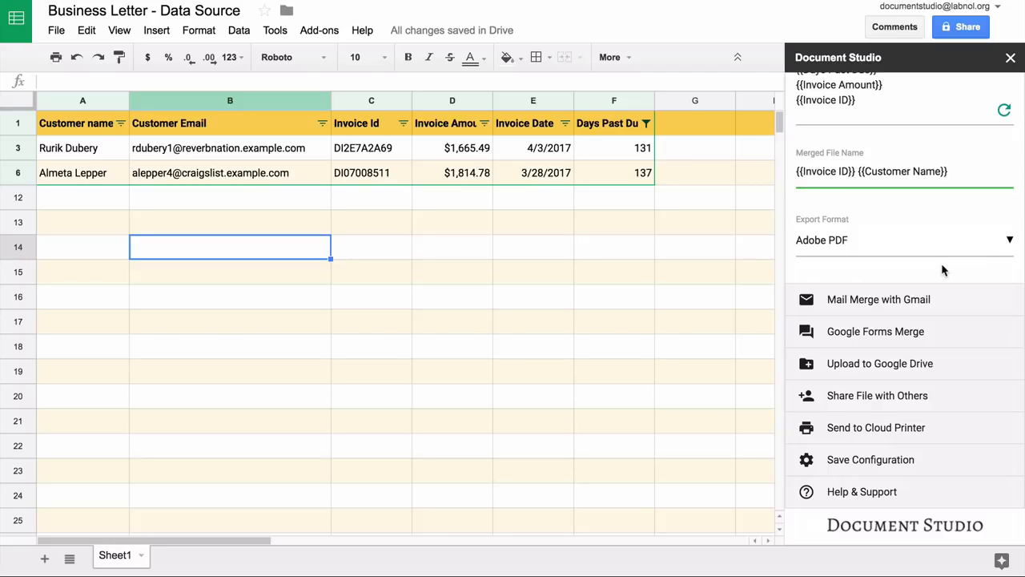
scroll(941, 270, up, 3)
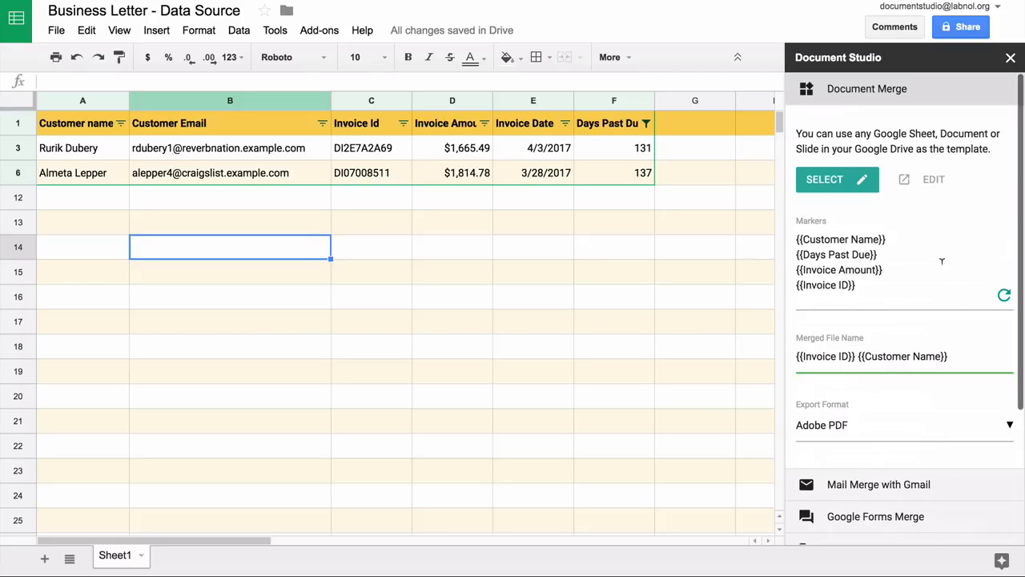
click(919, 87)
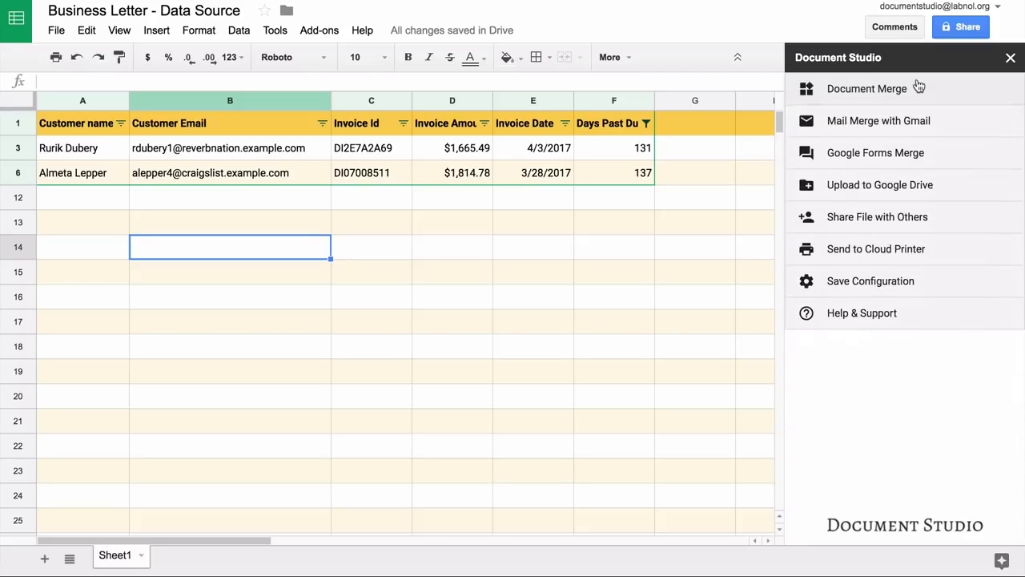
Step: Enable Gmail mail merge and begin the email body with 'Dear {{Customer Name}}'
click(924, 127)
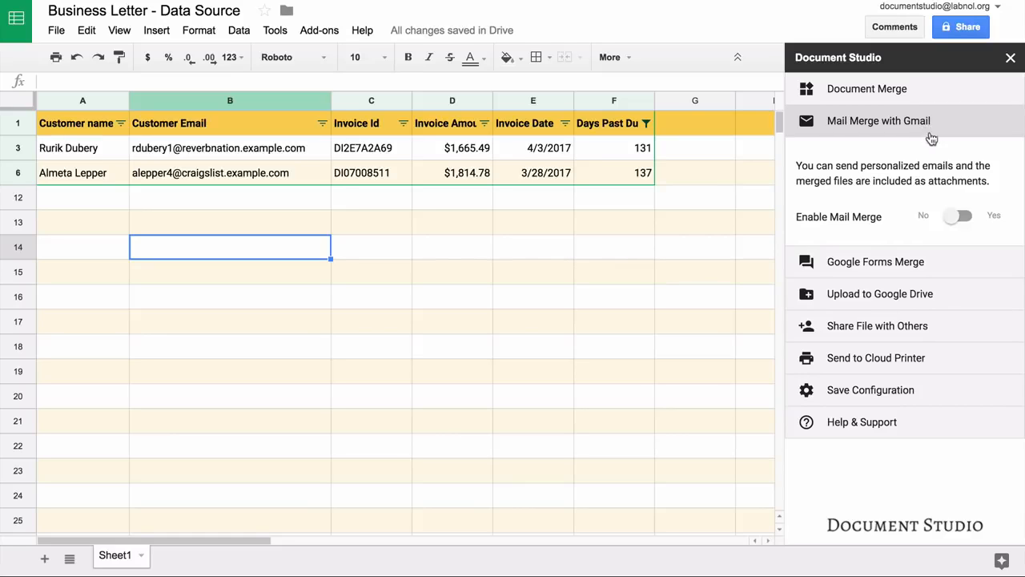
click(965, 219)
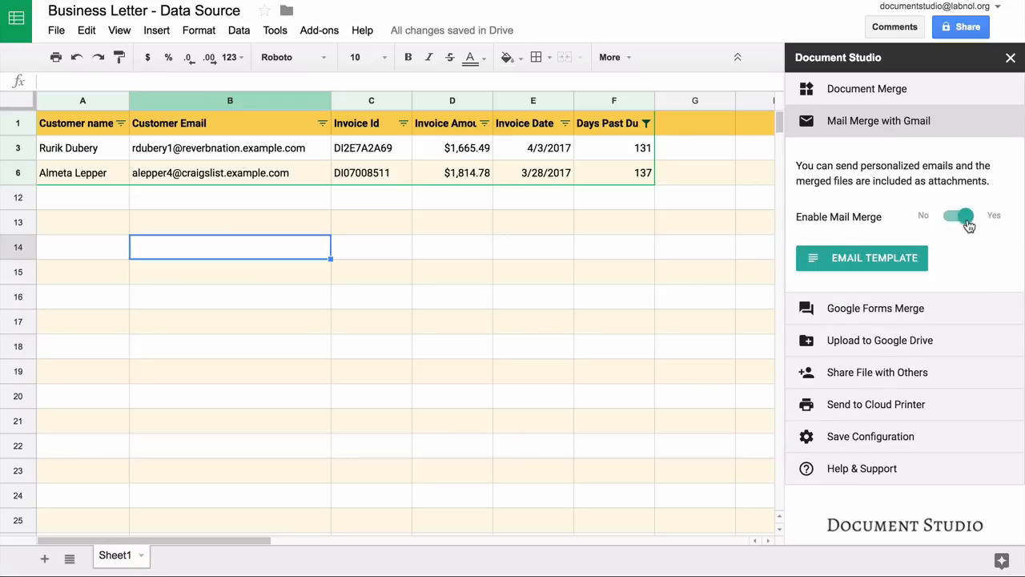
click(880, 264)
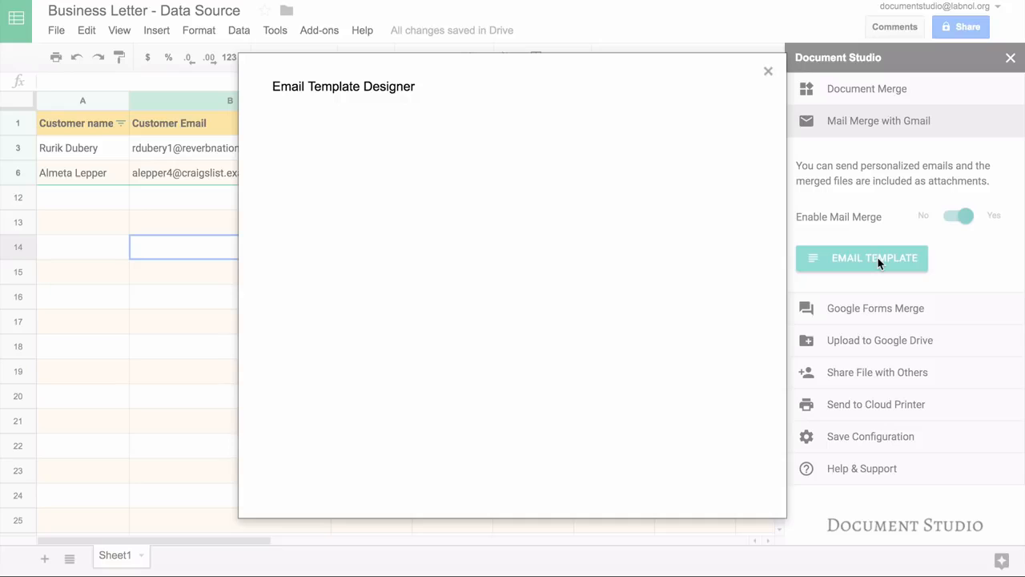
text(Dear {{C)
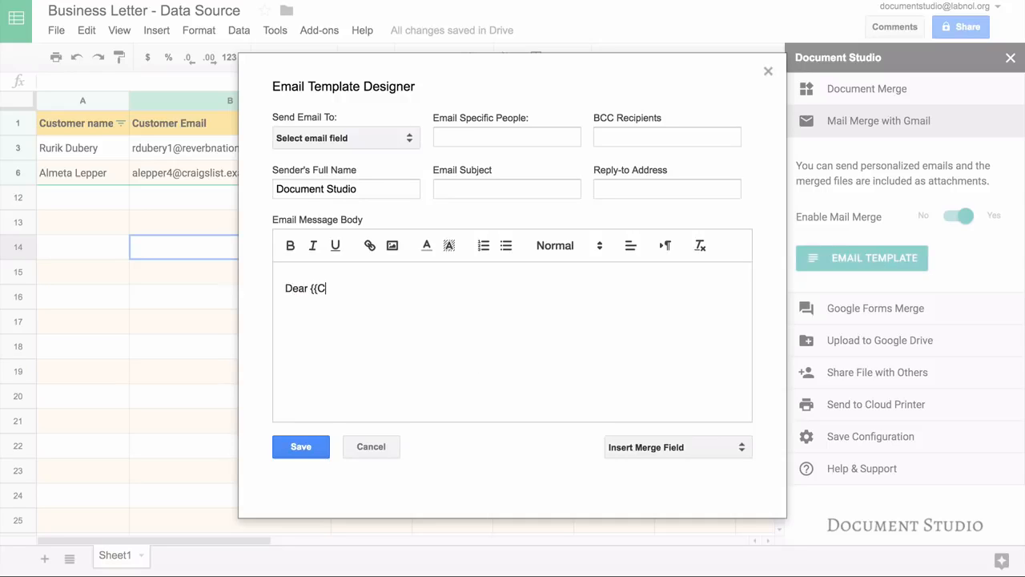
text(ustomer Name}})
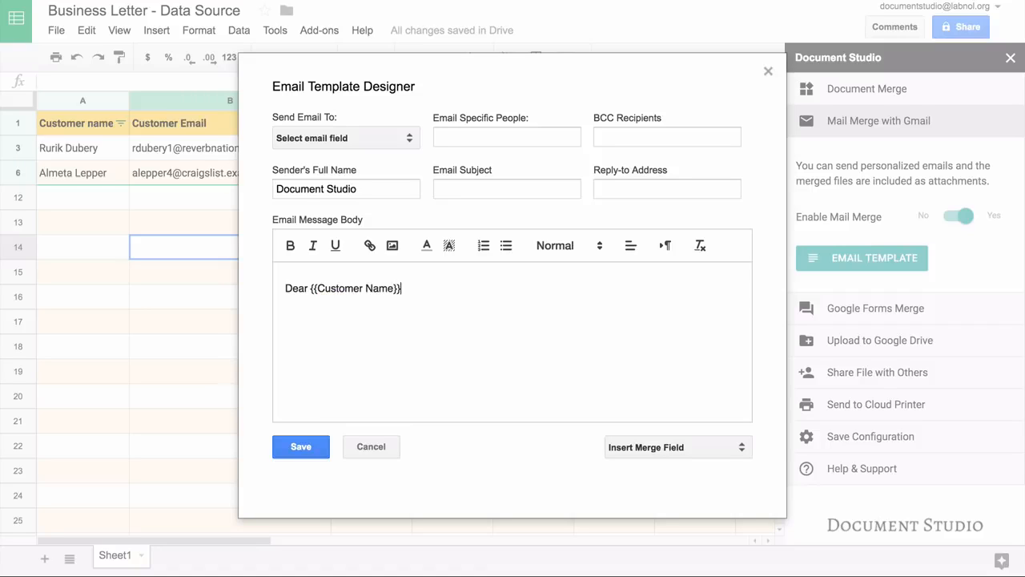
click(699, 448)
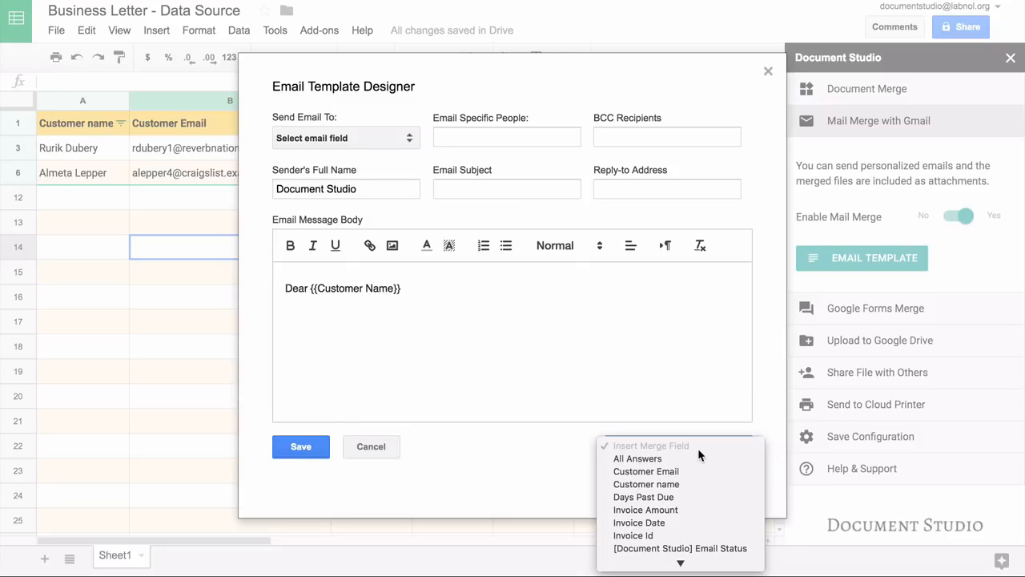
click(551, 465)
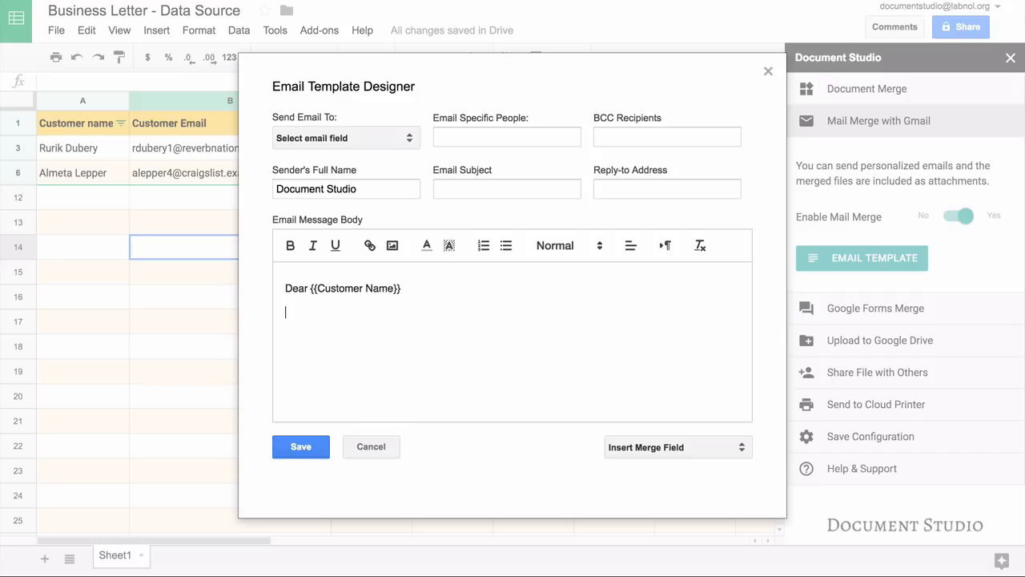
Step: Write the overdue-account reminder, 'Thank you for your business.', 'Regards.' and the sender's name
text(This is a friendly rem)
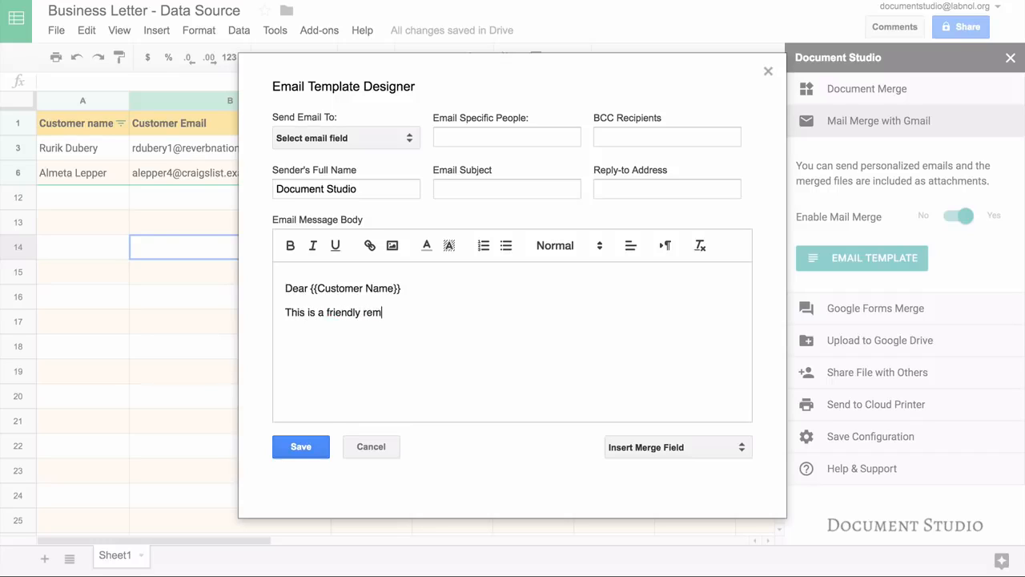
text(inder that your accou)
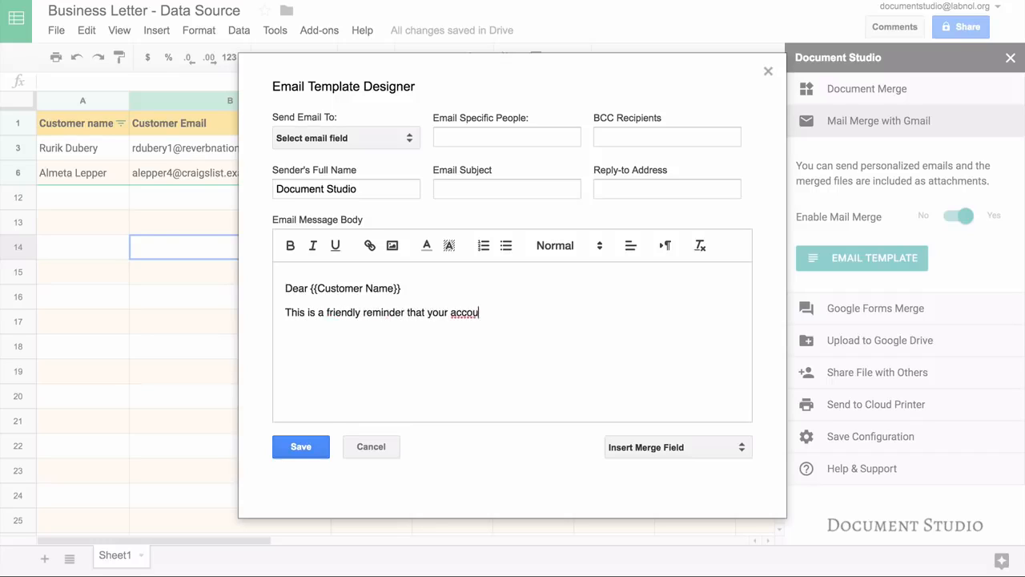
text(nt with us is past overdue.)
key(Return)
text(Thank you for your business.)
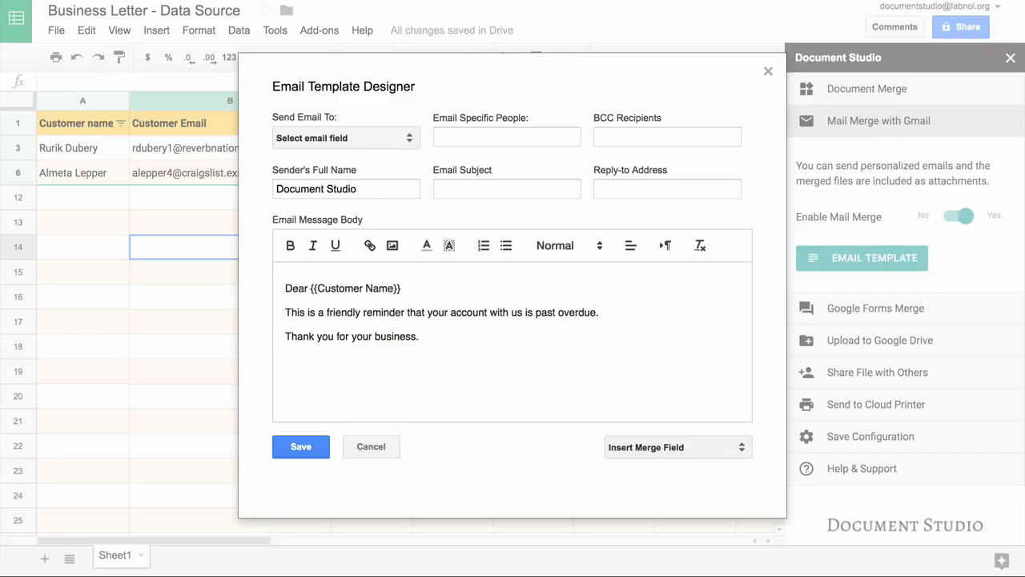
key(Return)
text(Regards.)
key(Return)
text(Amit AGarw)
key(BackSpace)
key(BackSpace)
key(BackSpace)
key(BackSpace)
text(garwal.)
key(Return)
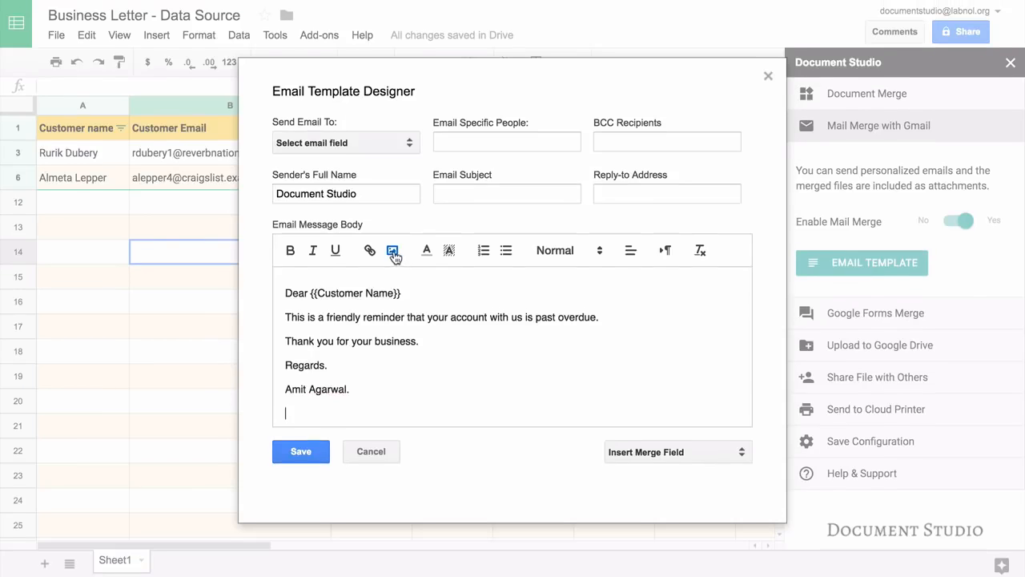
Step: Insert the document.studio.png logo image into the email message
click(392, 245)
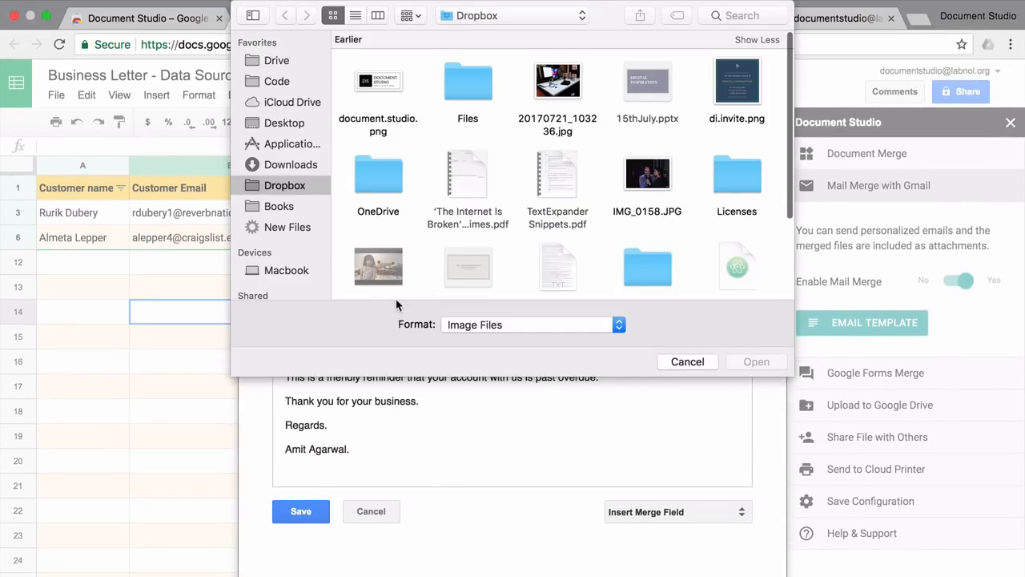
click(390, 95)
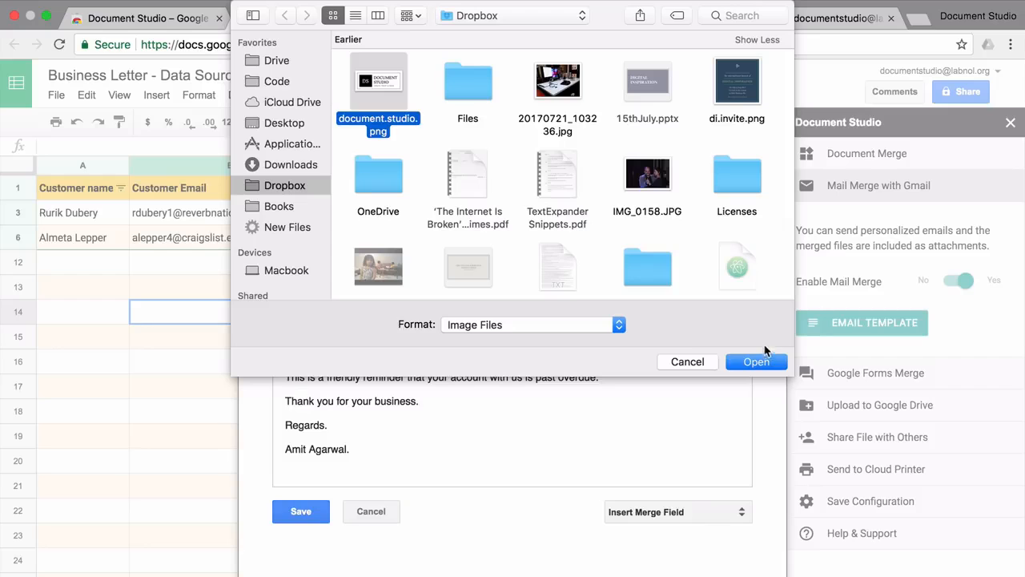
click(753, 361)
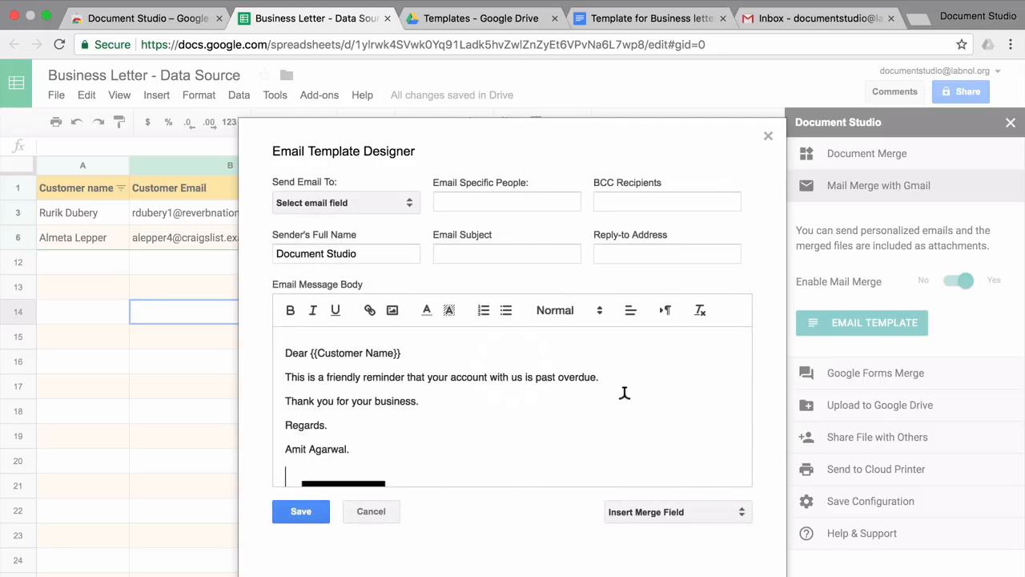
scroll(623, 395, down, 3)
scroll(624, 398, up, 3)
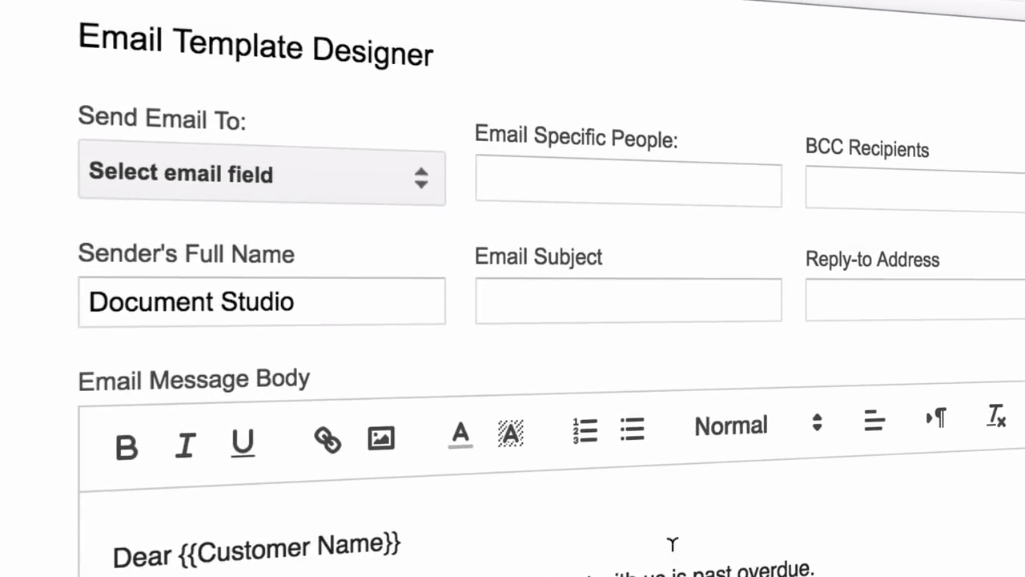
Step: Enter a specific recipient email address, then clear it again
click(601, 172)
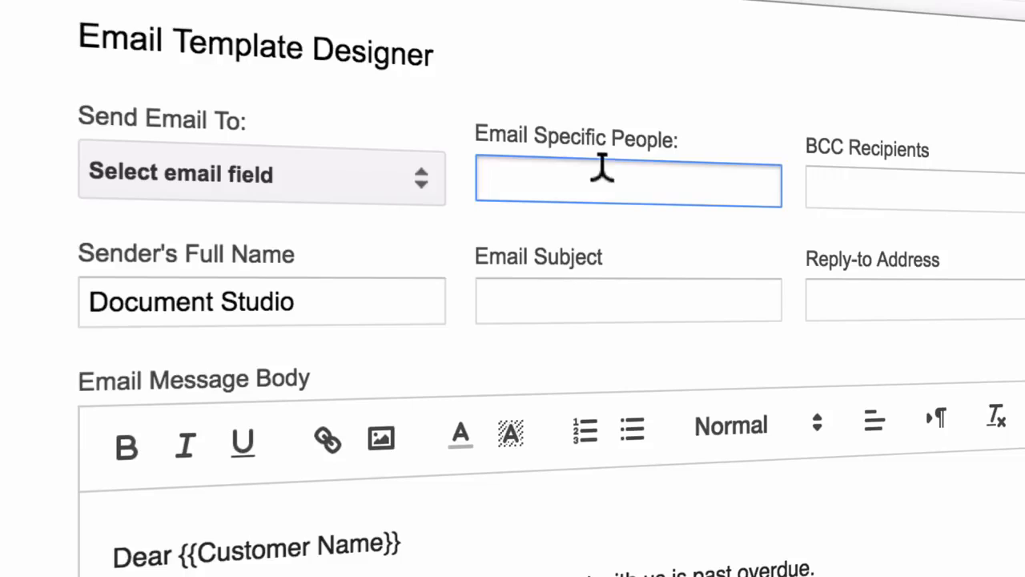
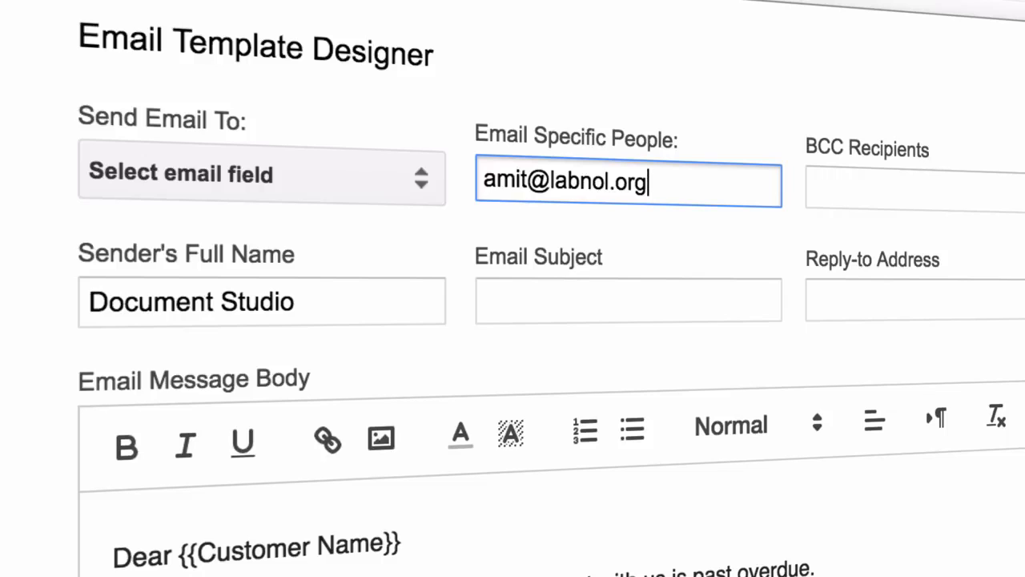
key(ctrl+a)
key(BackSpace)
Step: Send to the Customer Email column with subject 'Reminder for {{Customer Name}}'
click(398, 177)
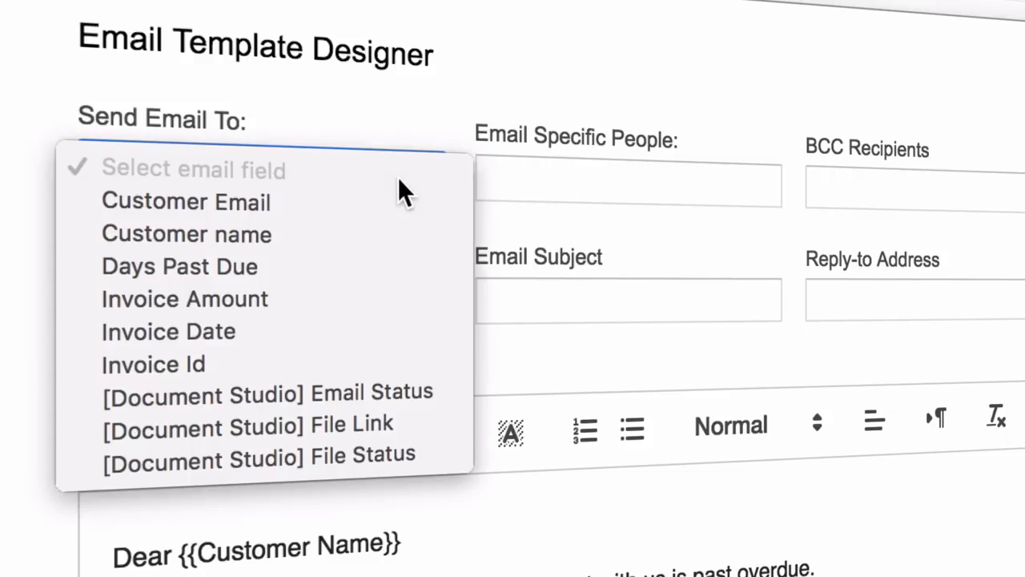
click(388, 210)
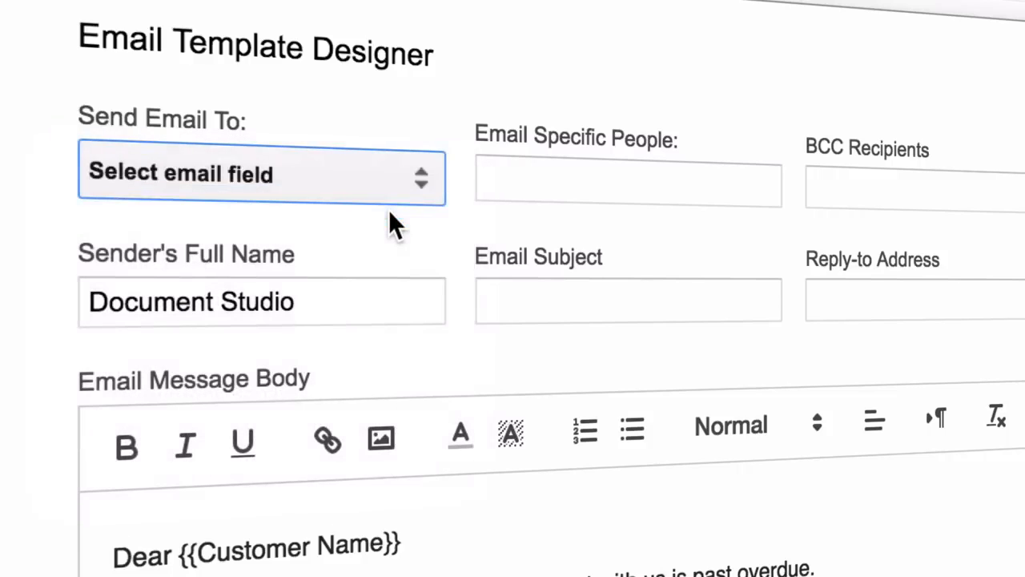
click(570, 309)
text(Rem)
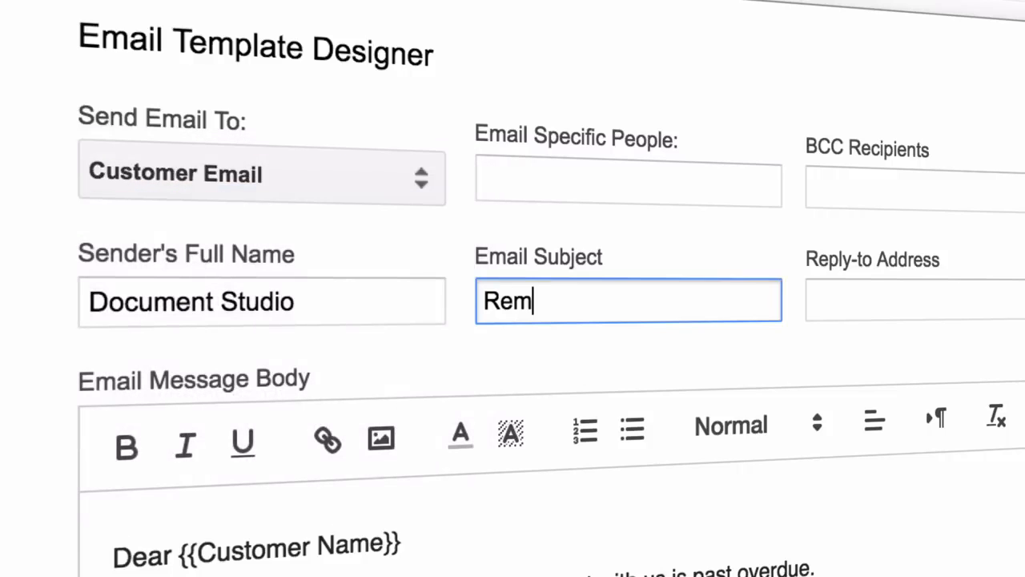
text(inder for )
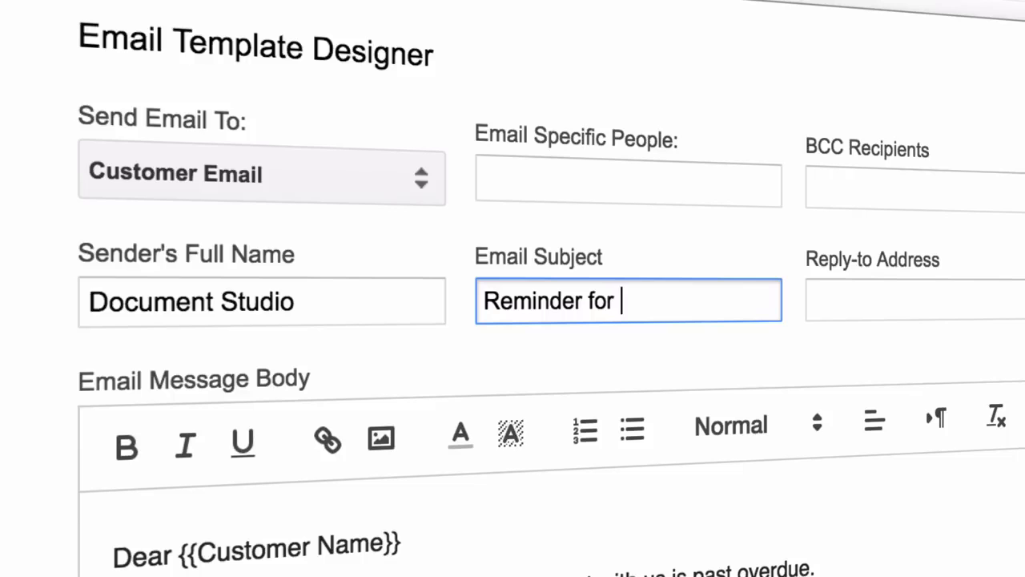
text({{Customer Name)
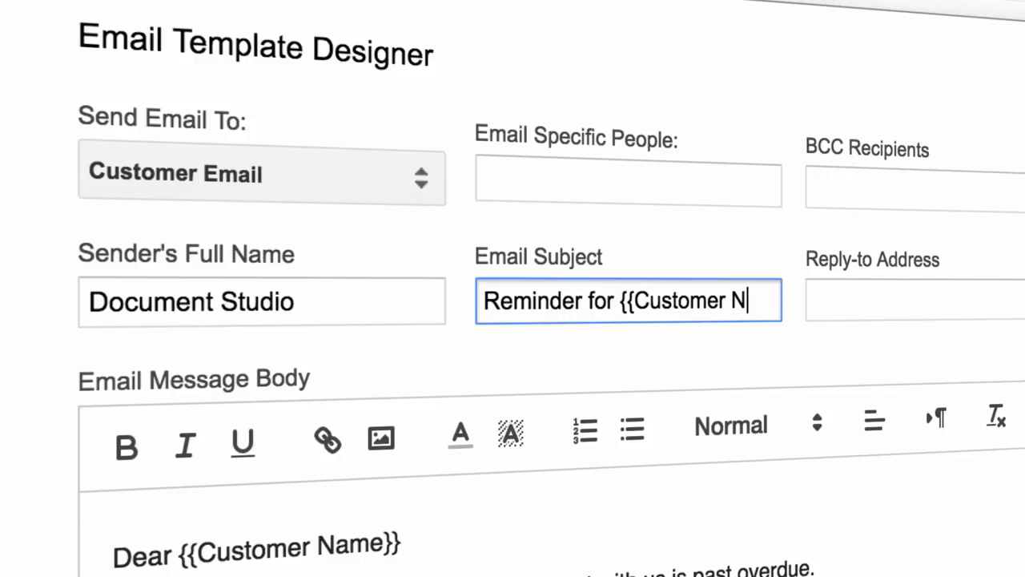
text(}})
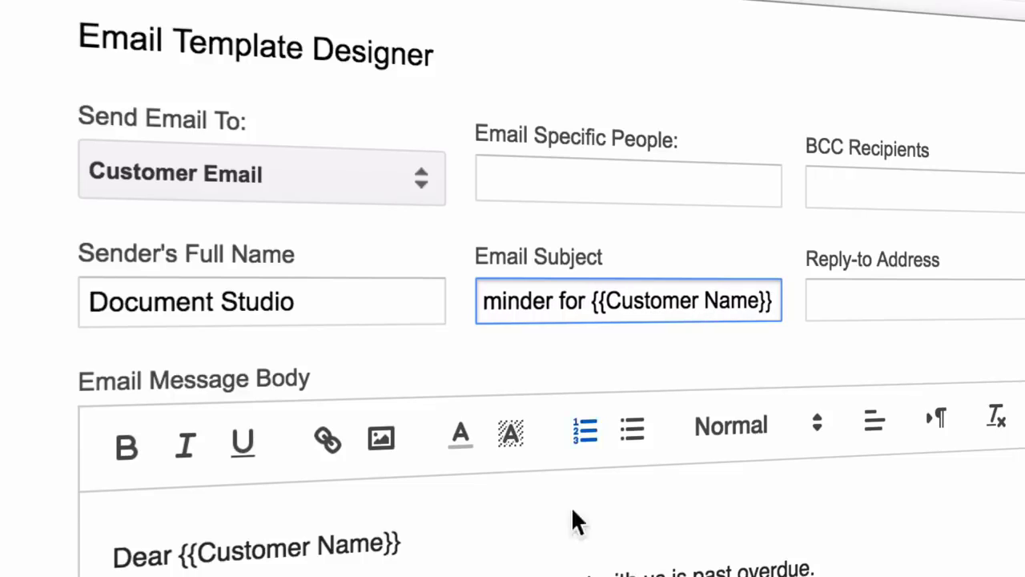
scroll(507, 324, down, 3)
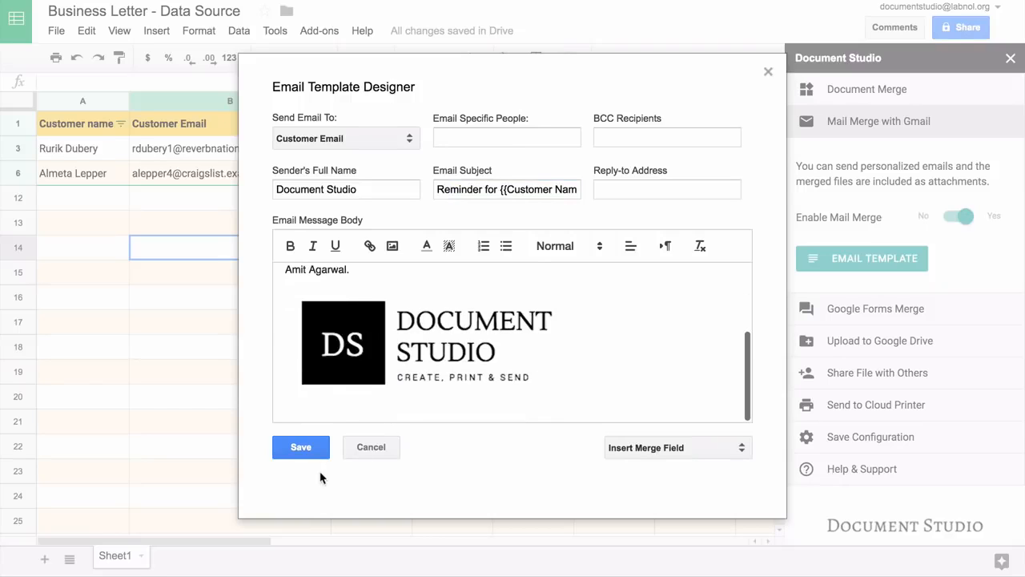
Step: Save the email template and pick Documents as the Drive upload folder
click(312, 449)
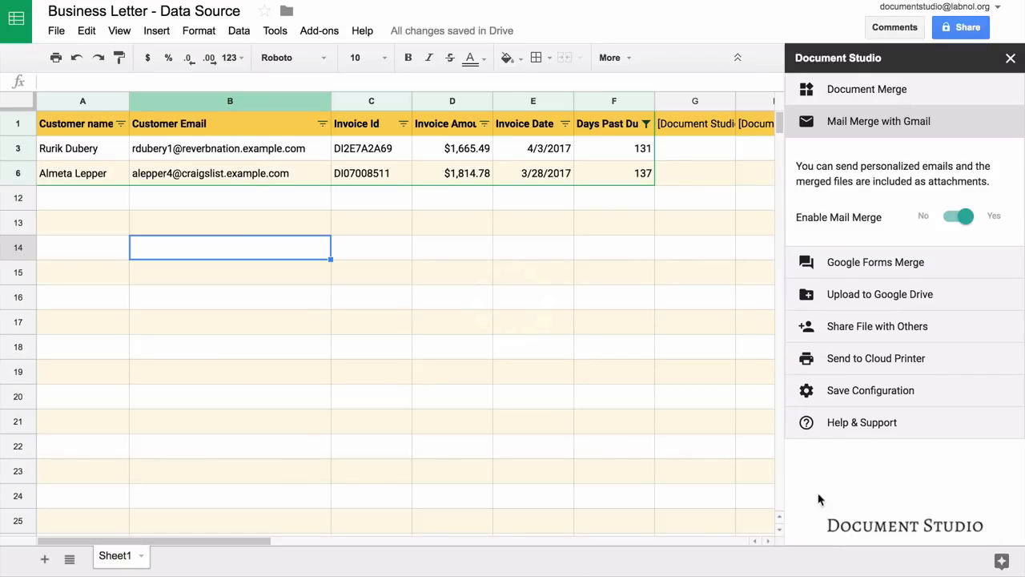
click(911, 264)
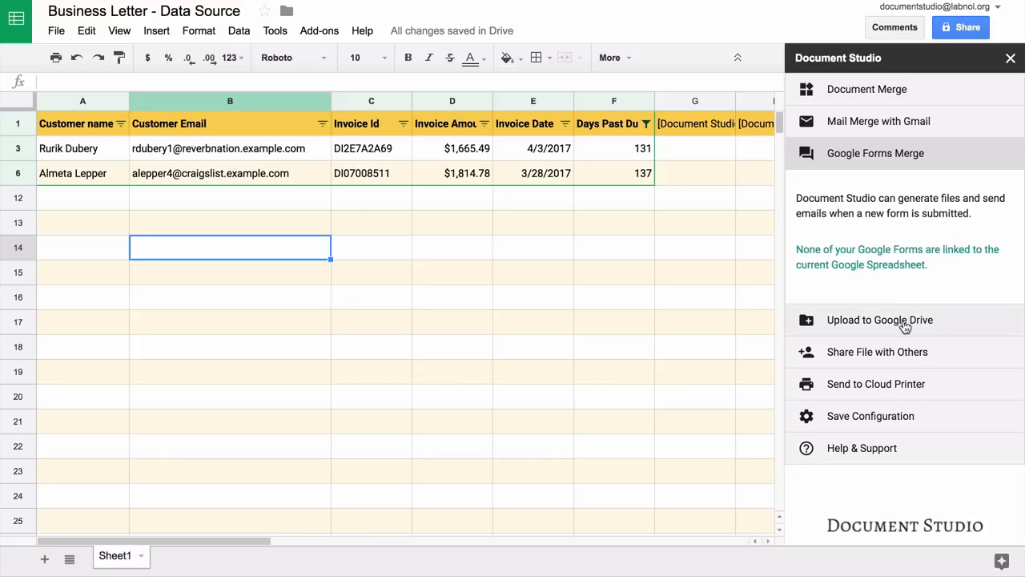
click(903, 324)
click(841, 282)
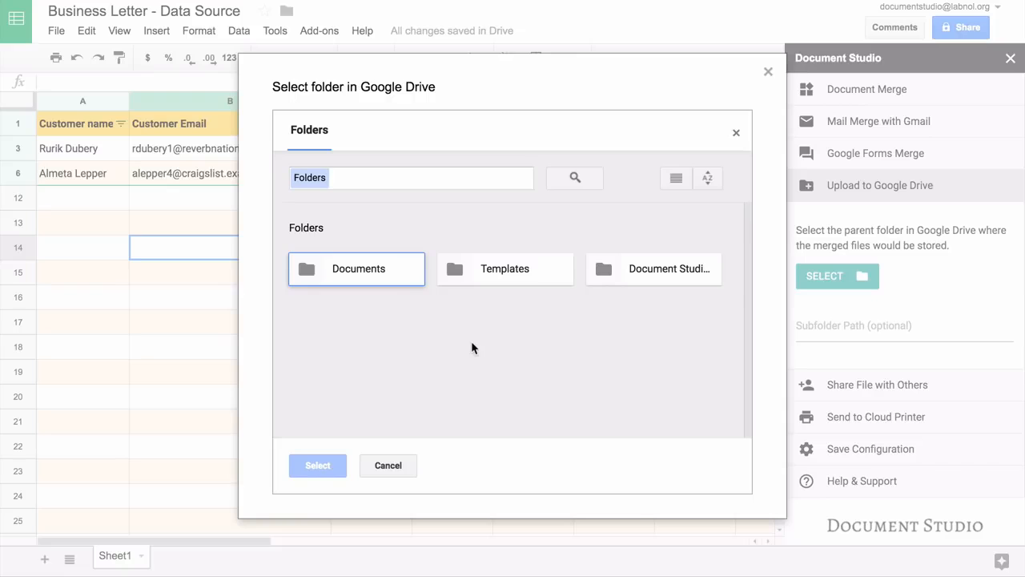
click(383, 270)
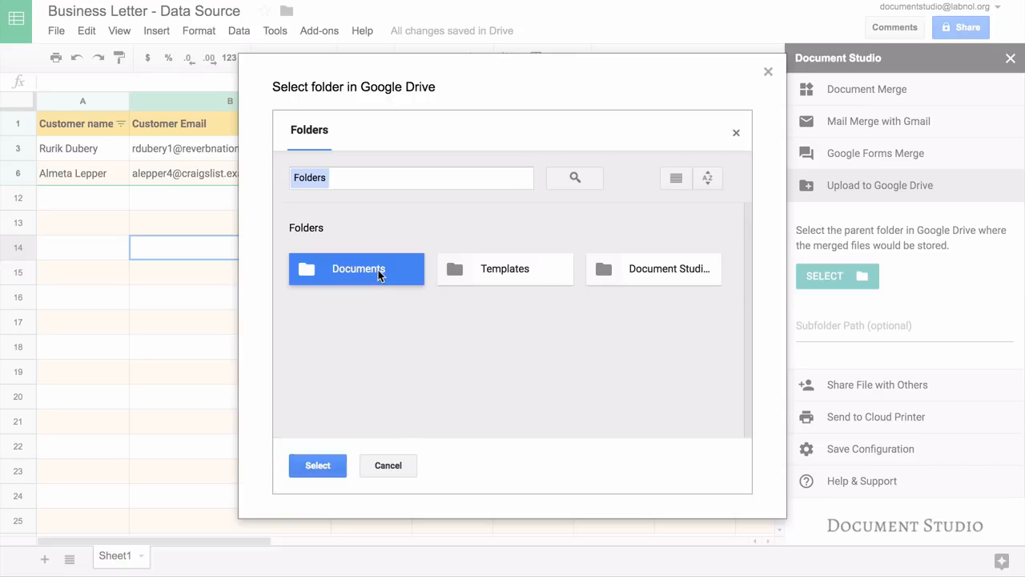
click(317, 466)
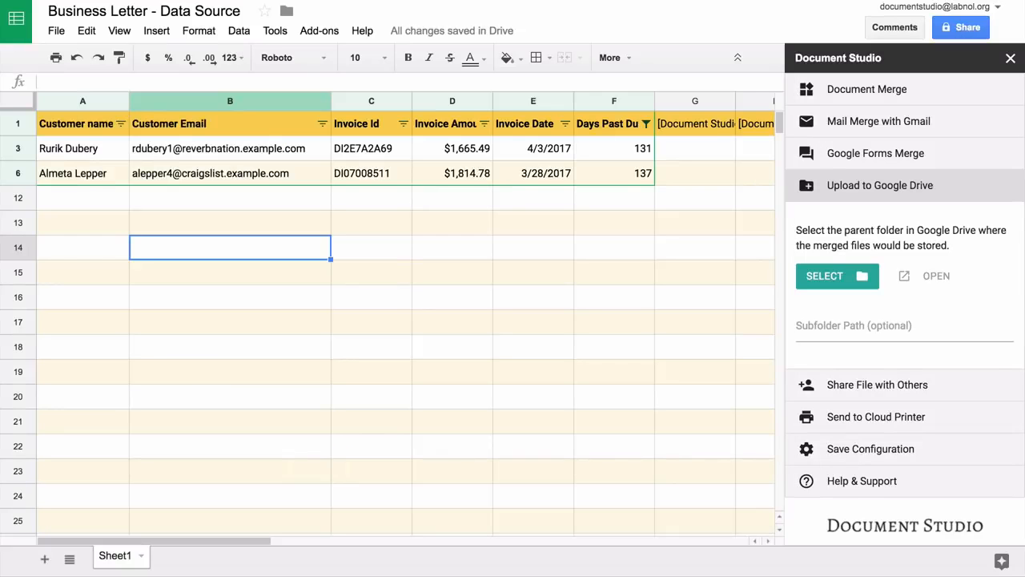
Step: Set the upload subfolder path to \{{Customer Name}}
click(904, 326)
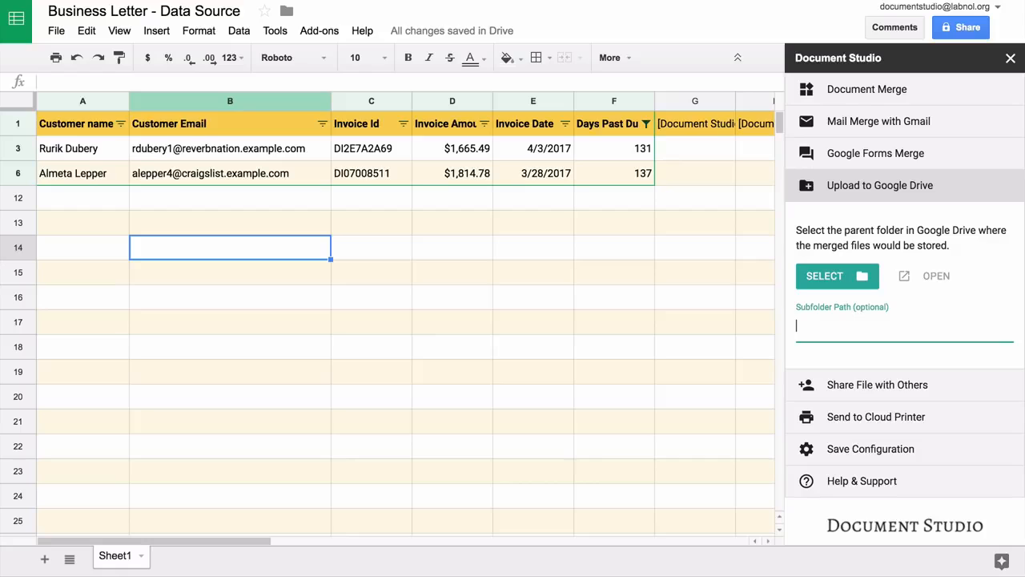
text(\\{{Customer Name}})
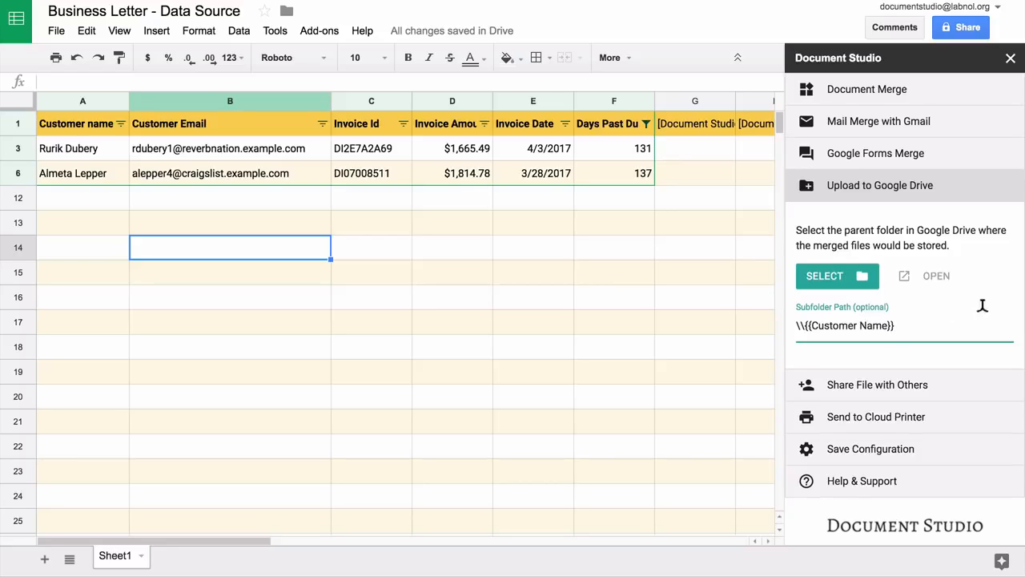
click(941, 388)
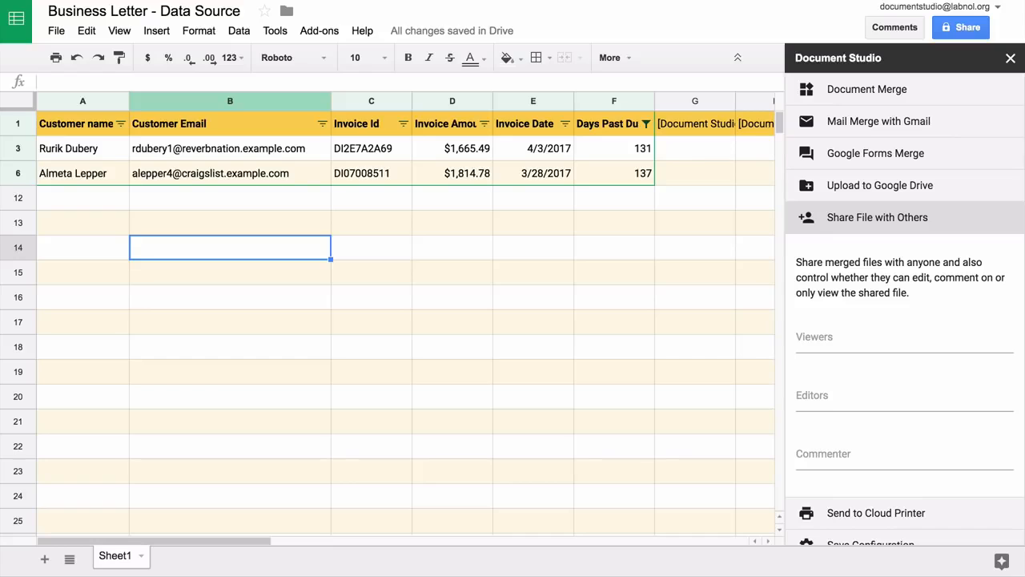
click(904, 338)
text({{Customer)
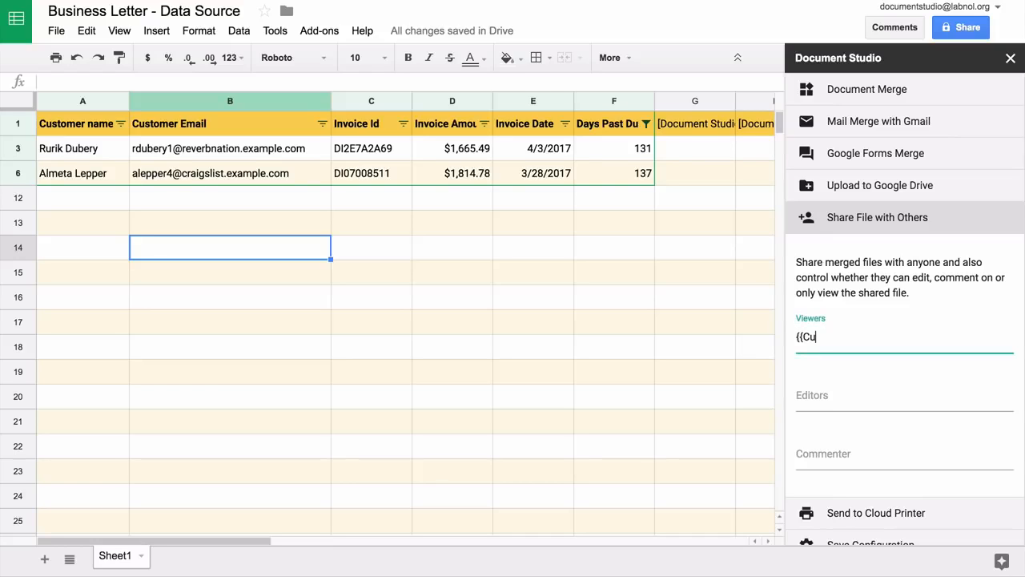
key(BackSpace)
key(BackSpace)
key(BackSpace)
key(BackSpace)
key(BackSpace)
key(BackSpace)
text(tomer Email}})
key(super+a)
key(BackSpace)
text(Anyone)
click(881, 392)
text(Anyone with)
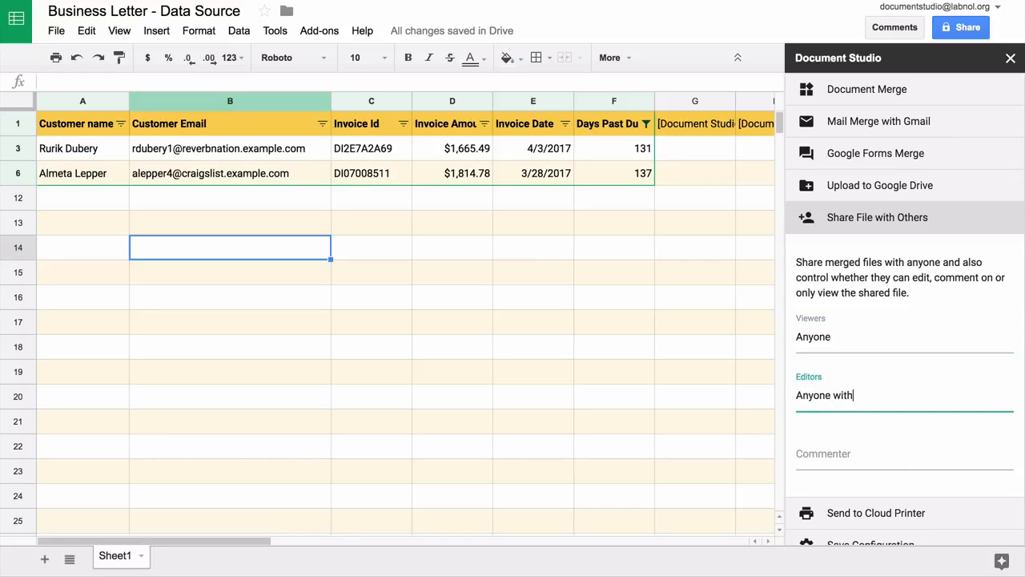
text(in Domain)
key(ctrl+a)
key(BackSpace)
click(811, 338)
key(ctrl+a)
key(BackSpace)
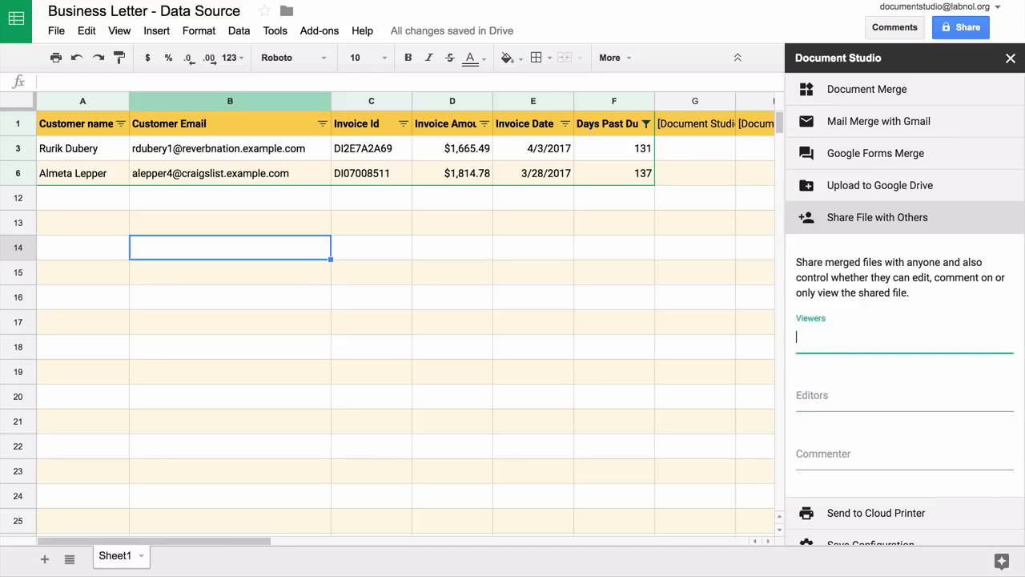
Step: Collapse the sharing and cloud-printer sections and expand Save Configuration with Merge Now
click(926, 217)
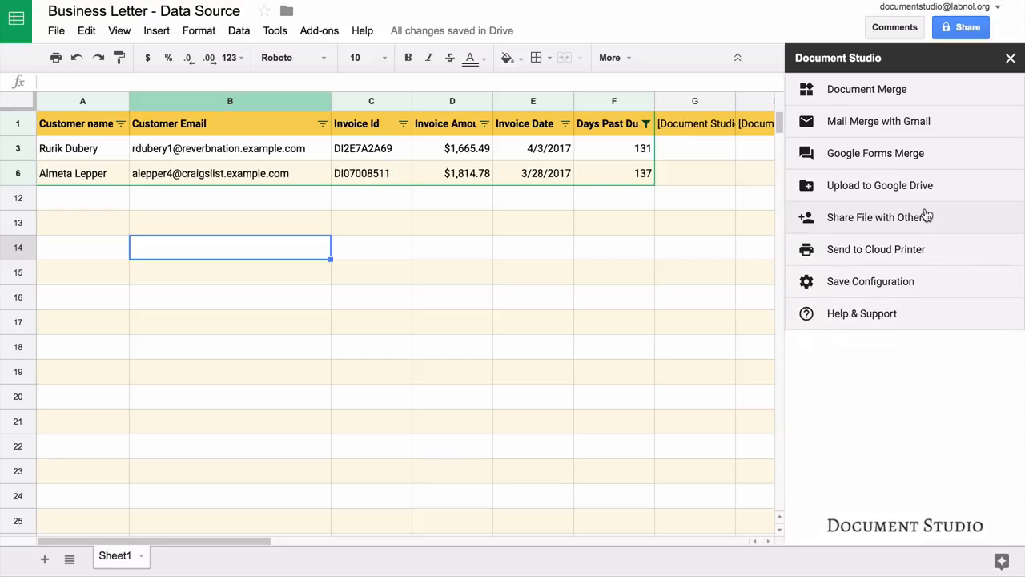
click(921, 251)
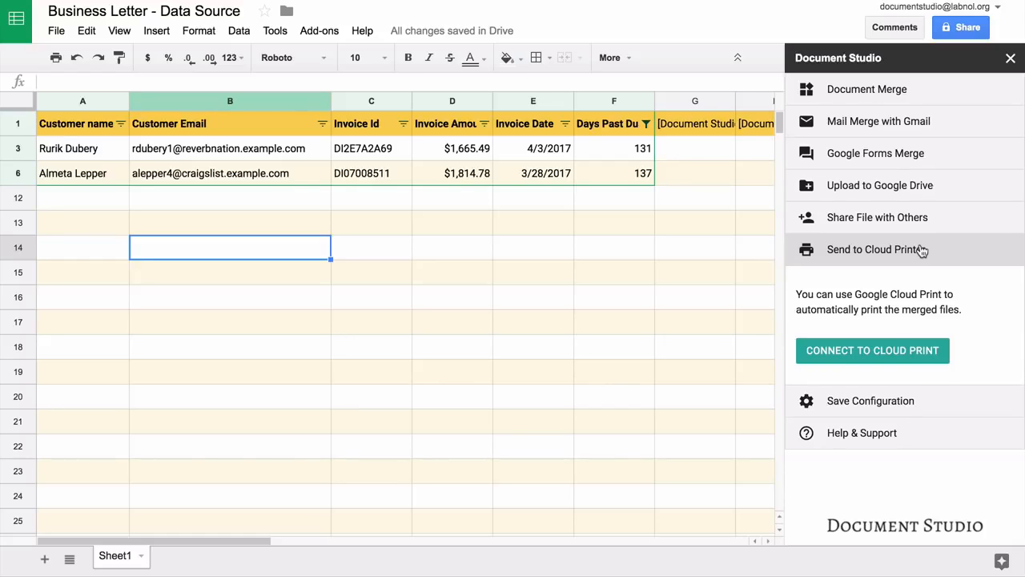
click(922, 251)
click(913, 290)
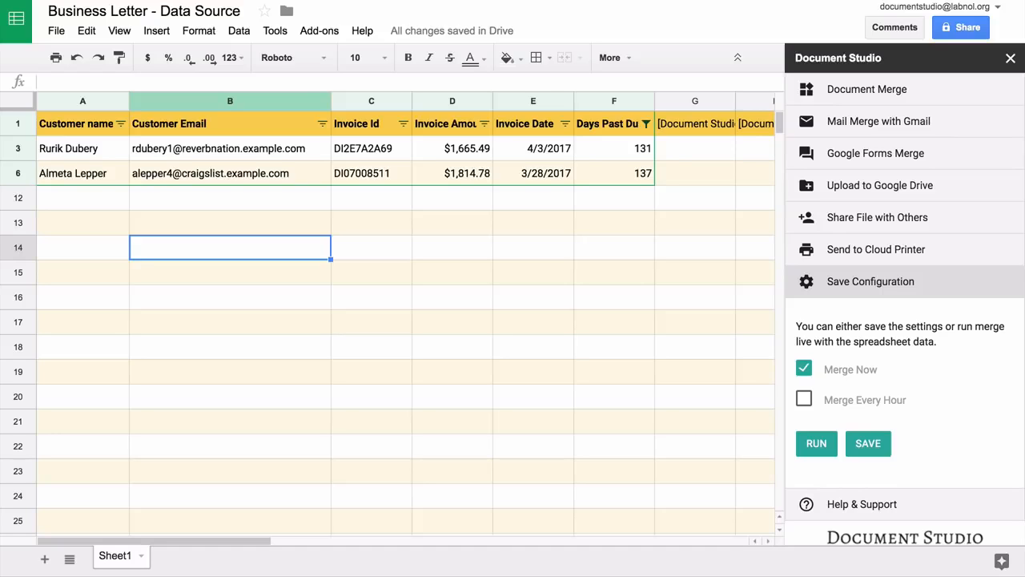
Step: Run the merge and open the sent reminder's PDF letter attachment in Gmail
click(819, 445)
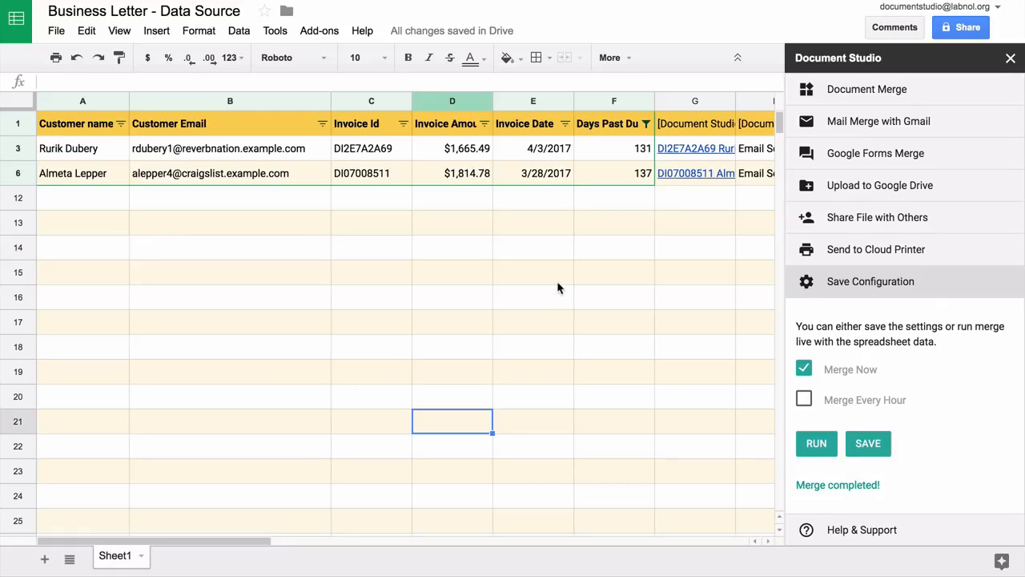
scroll(558, 288, right, 4)
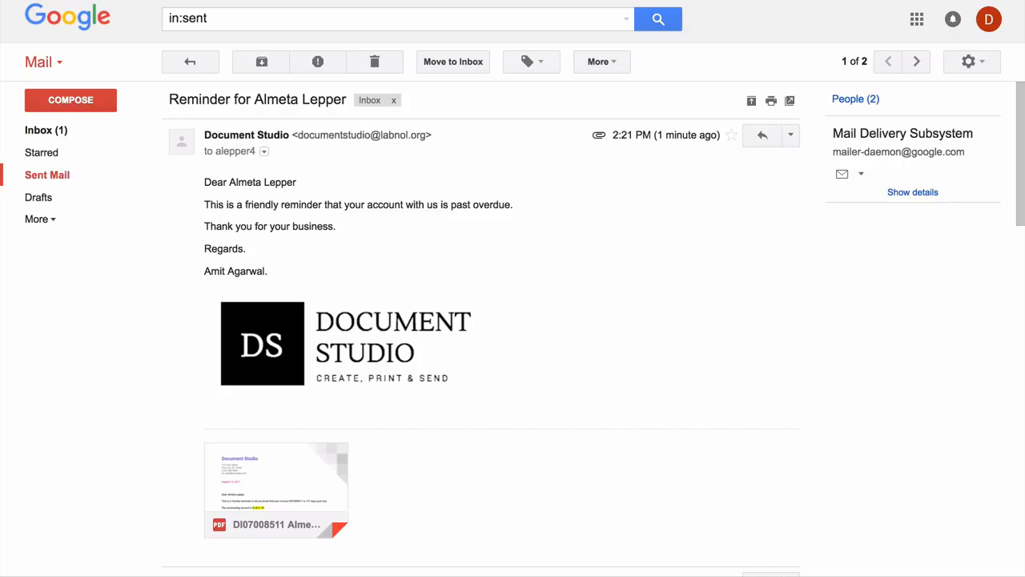
click(276, 481)
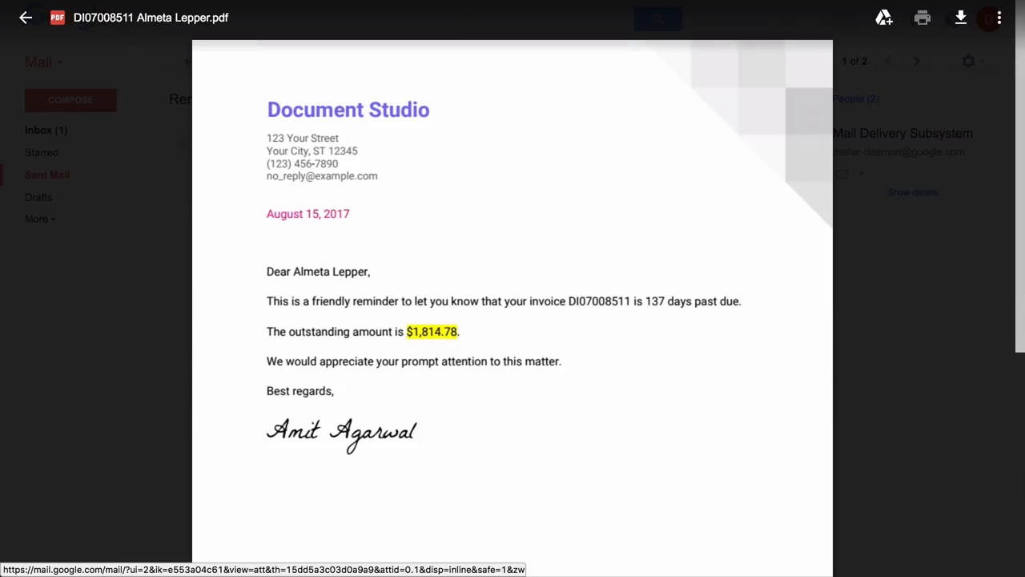